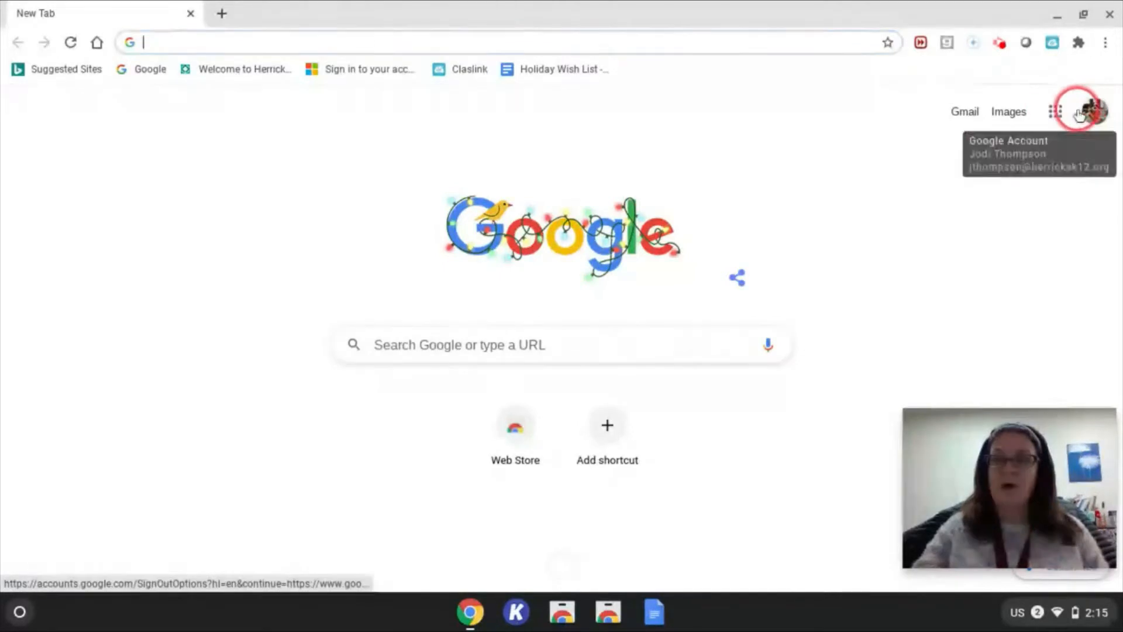
Open Google Classroom and create a class named "GS Troop 1222" without linking it to the SIS
left_click(1056, 112)
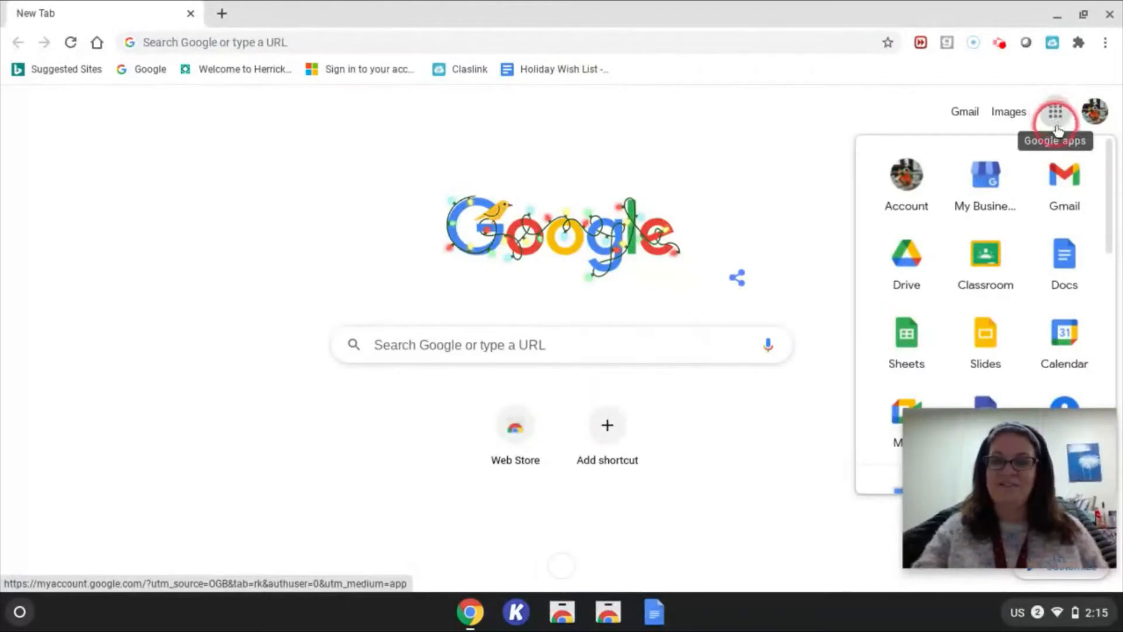
left_click(985, 256)
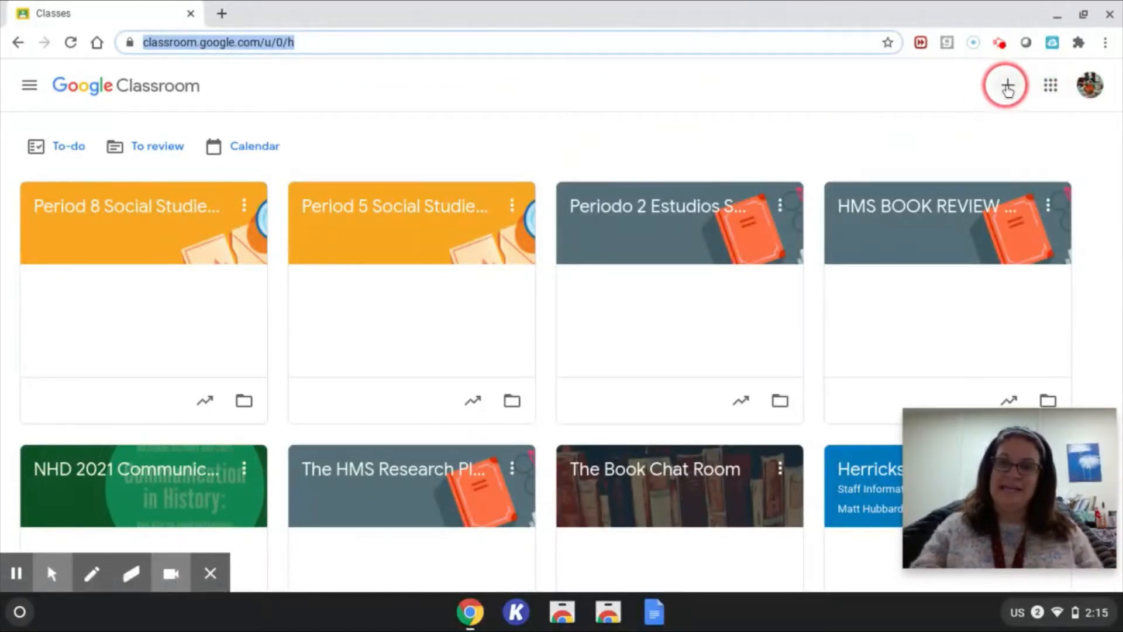
left_click(1006, 88)
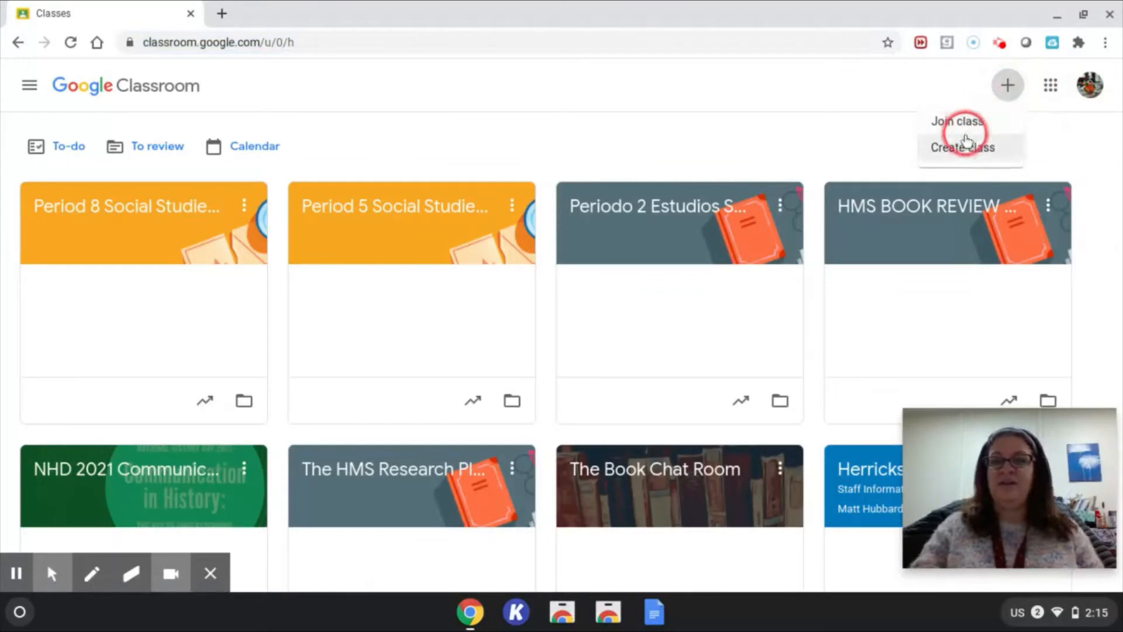
left_click(967, 149)
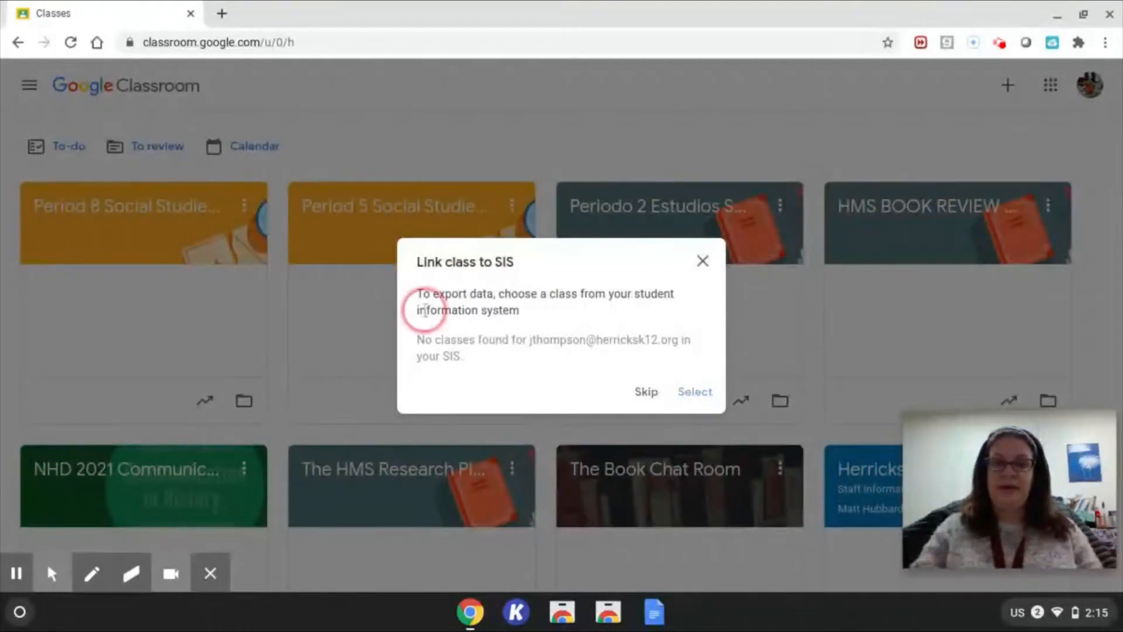
left_click(647, 392)
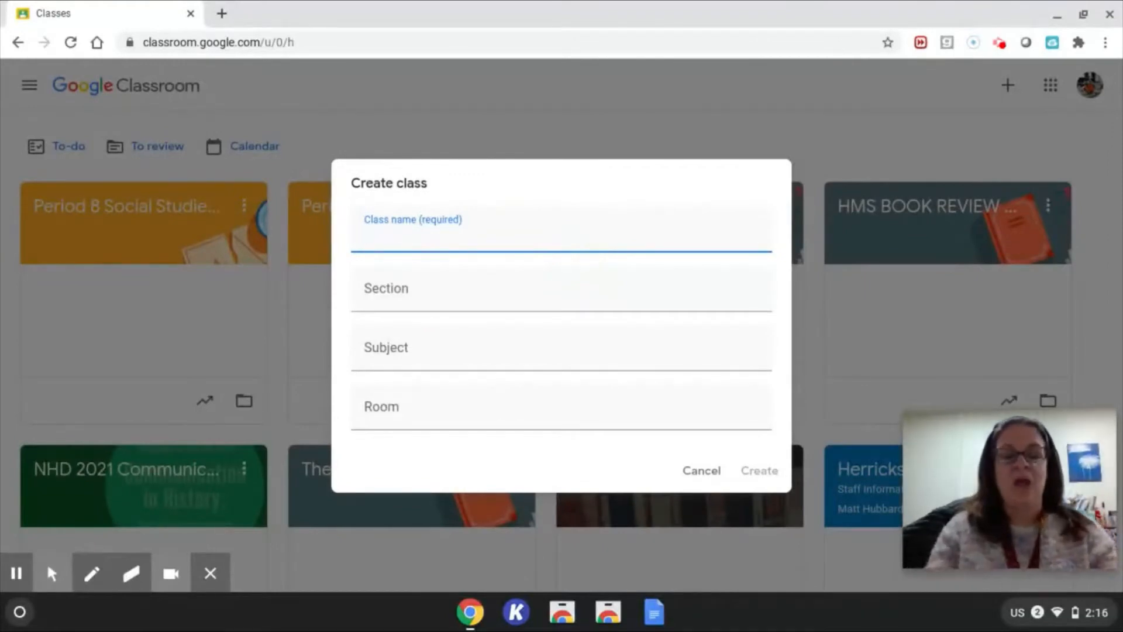
type("GS ")
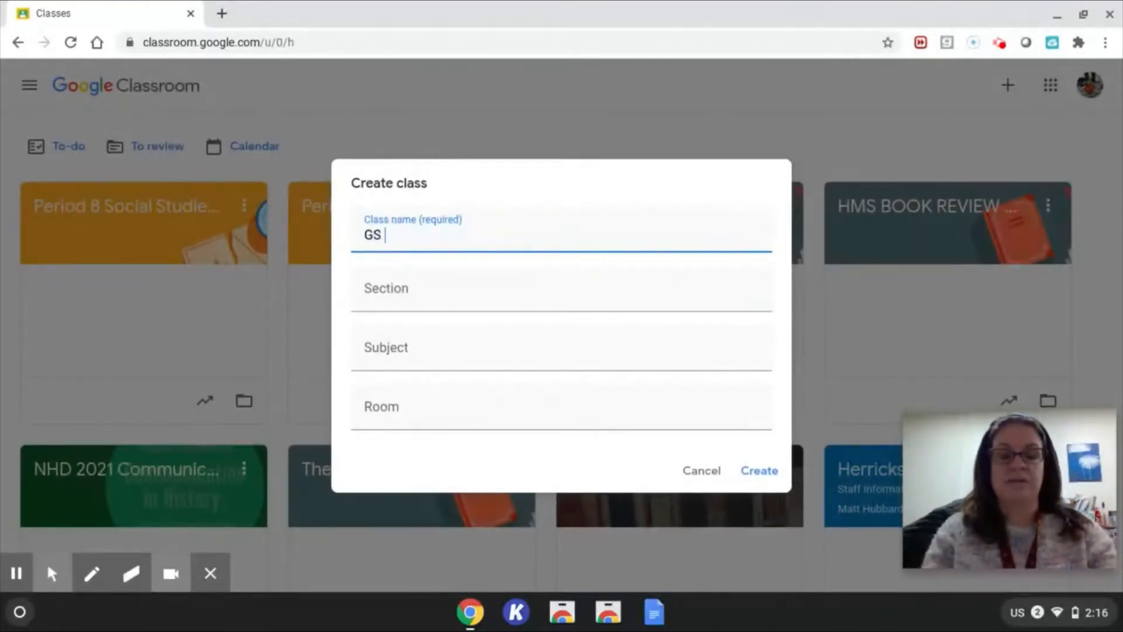
type("Troop 1222")
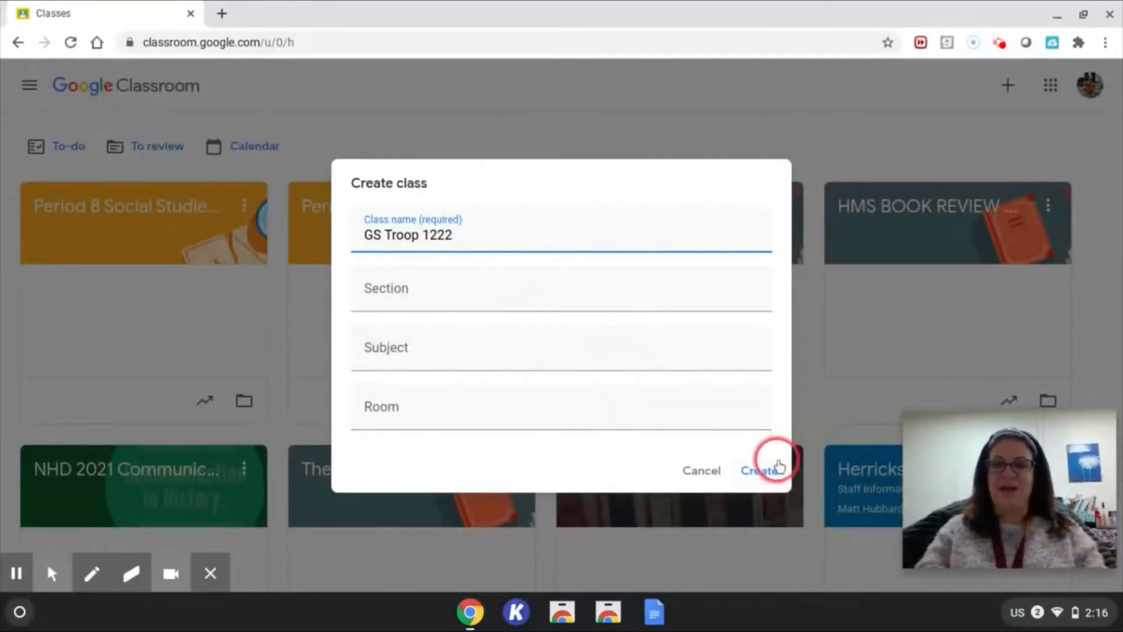
left_click(766, 475)
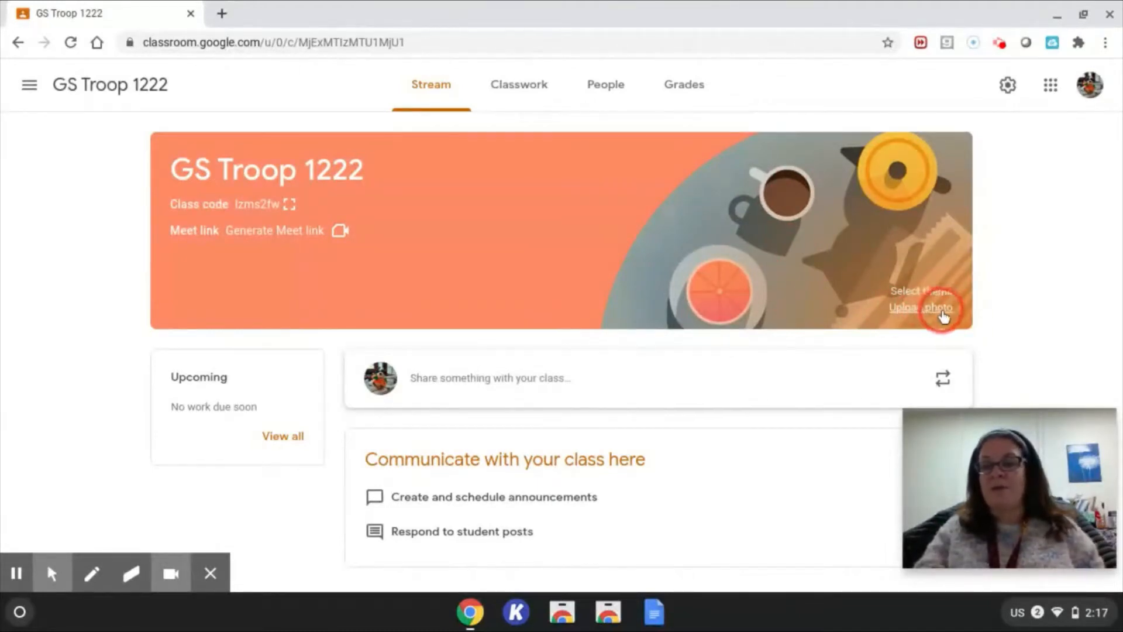
Change the class theme to the blue rowing boat image from the Sports gallery
left_click(916, 291)
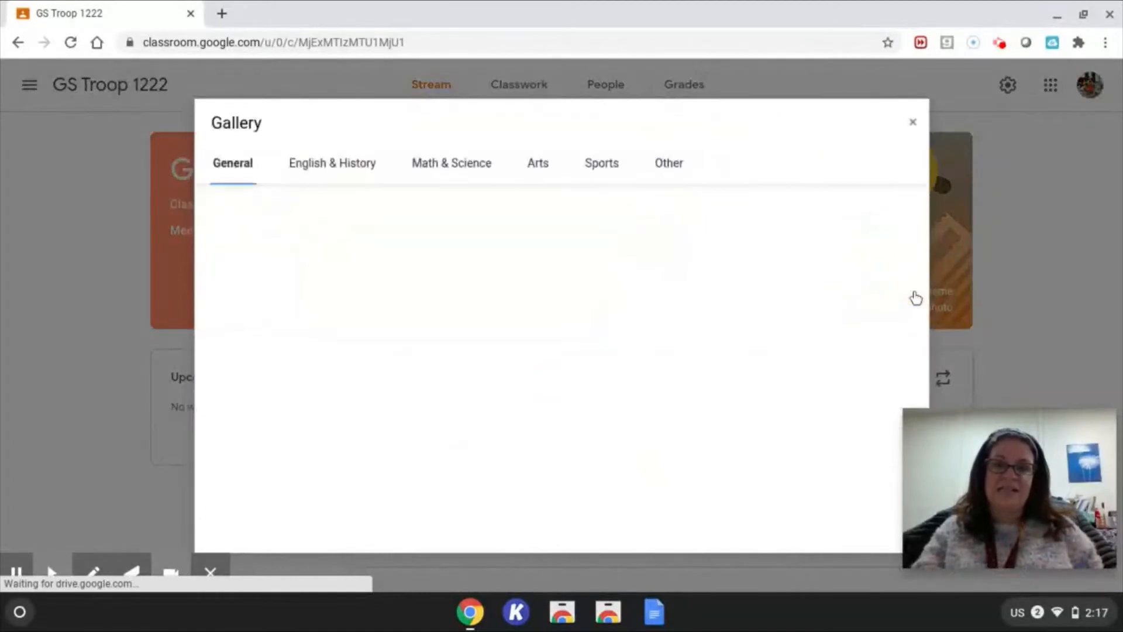
left_click(603, 166)
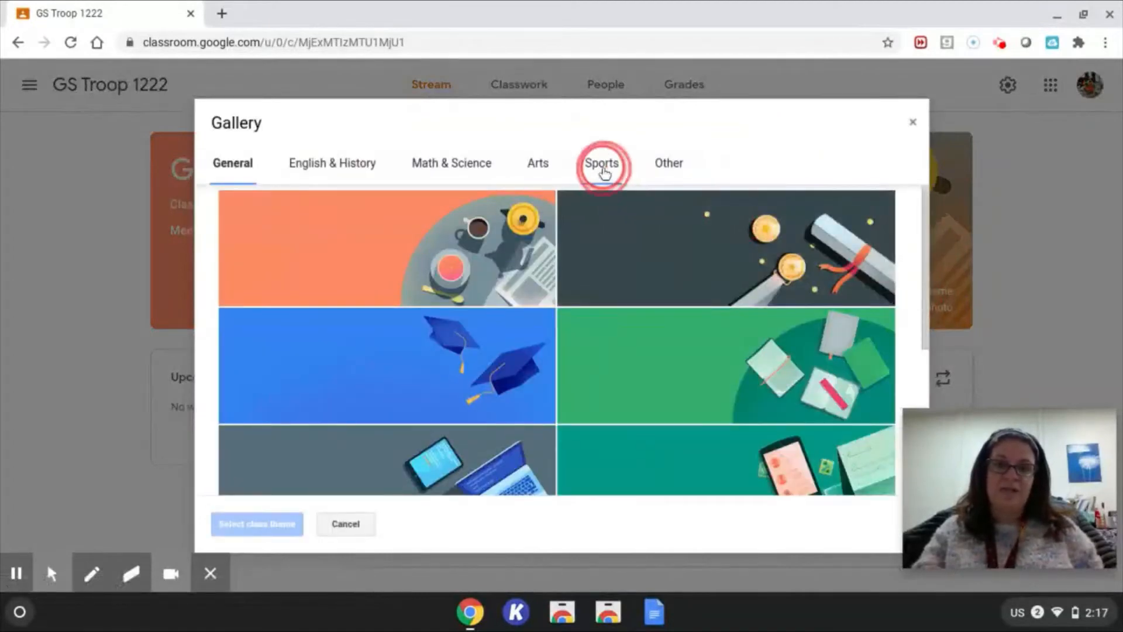
scroll(744, 300, "down", 3)
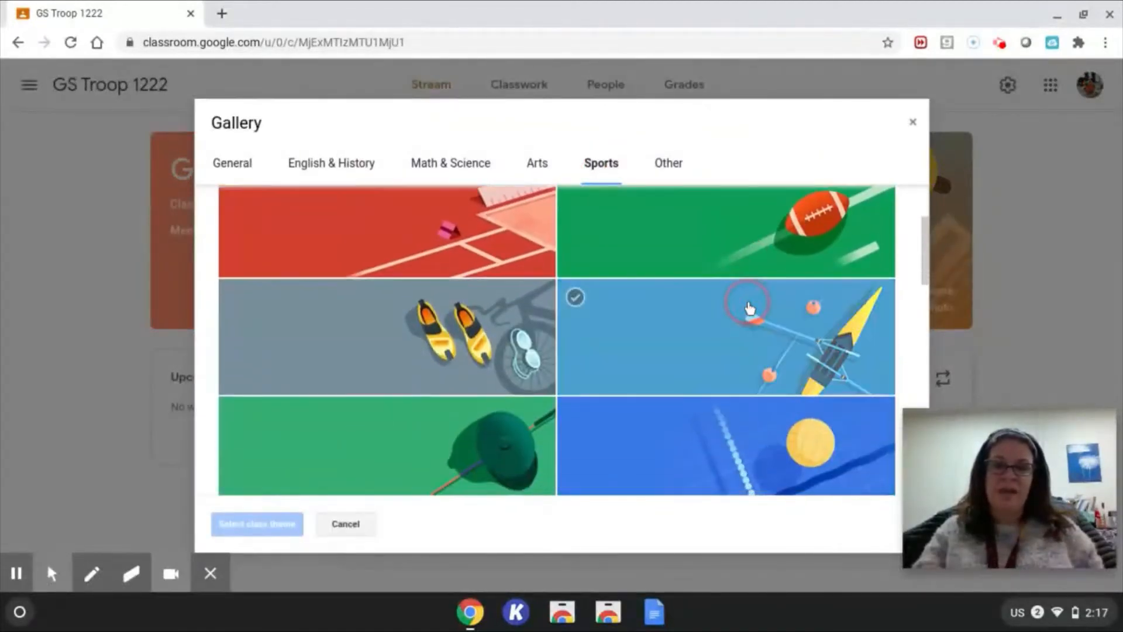
left_click(755, 341)
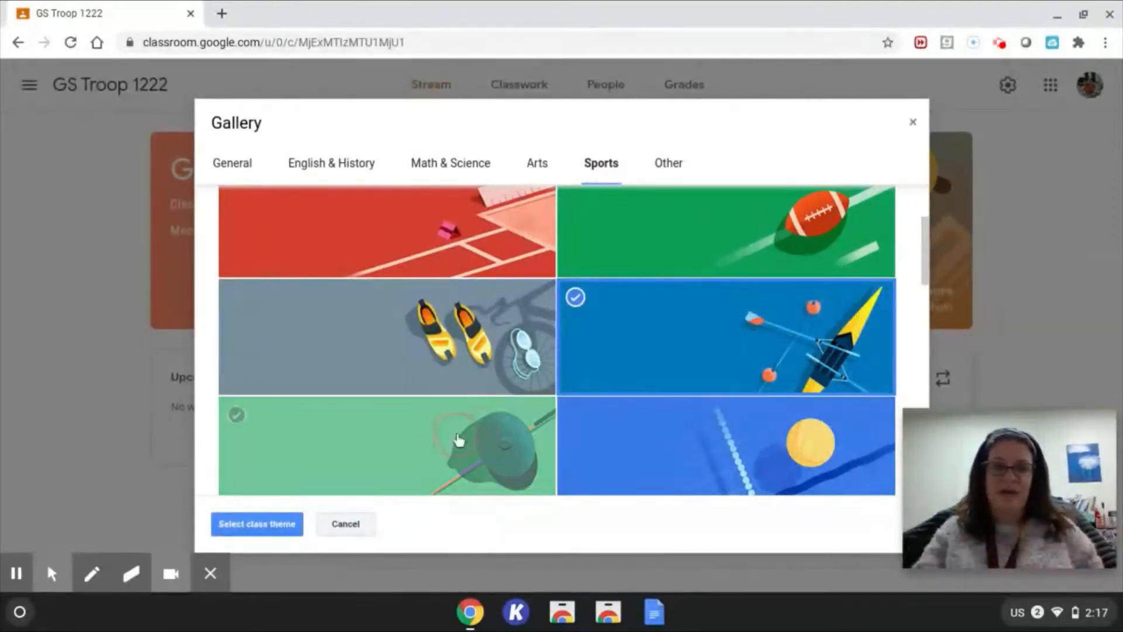
left_click(326, 489)
left_click(241, 526)
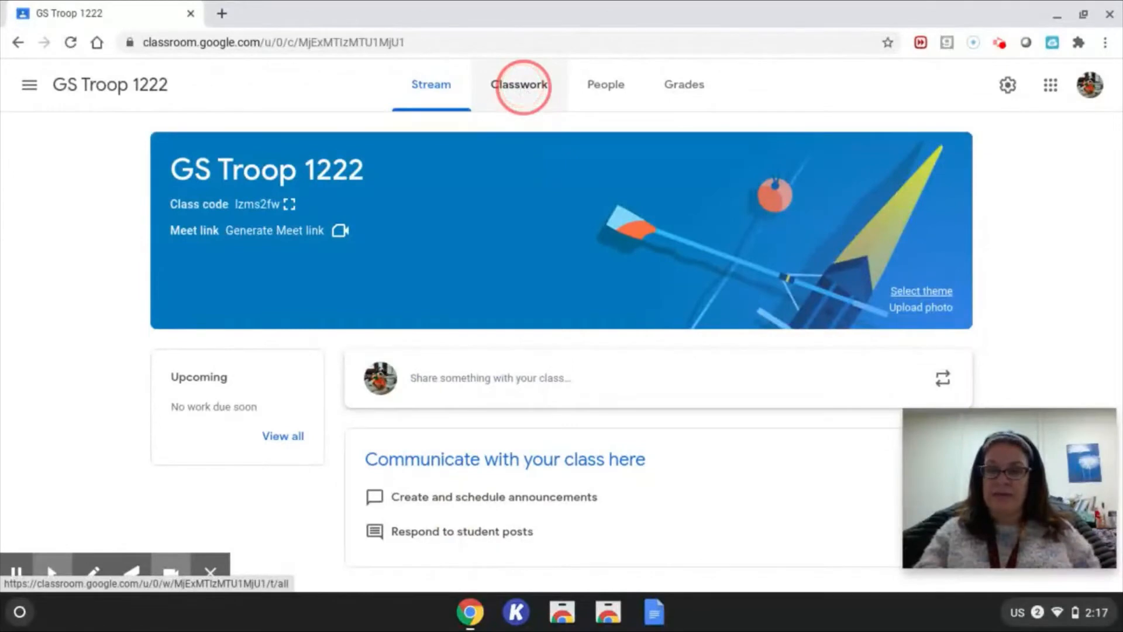
Start a class announcement reading "Next meeting is Friday at 5:00. Please bring a pen and paper to the computer."
left_click(607, 89)
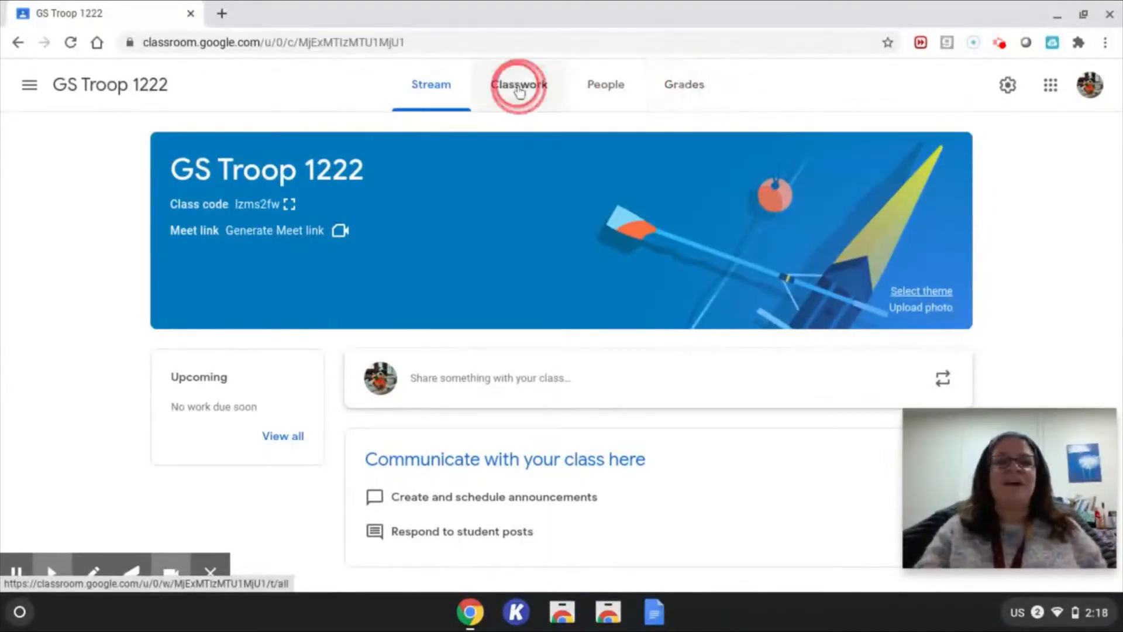
left_click(438, 380)
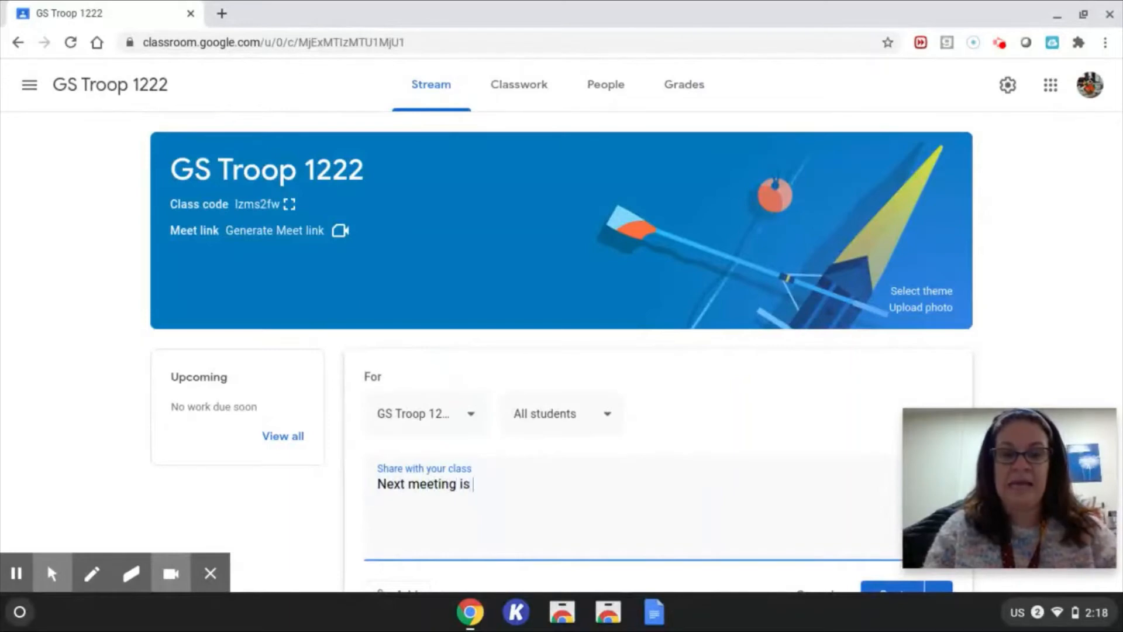
type("Next meeting is Friday at 5:00. P")
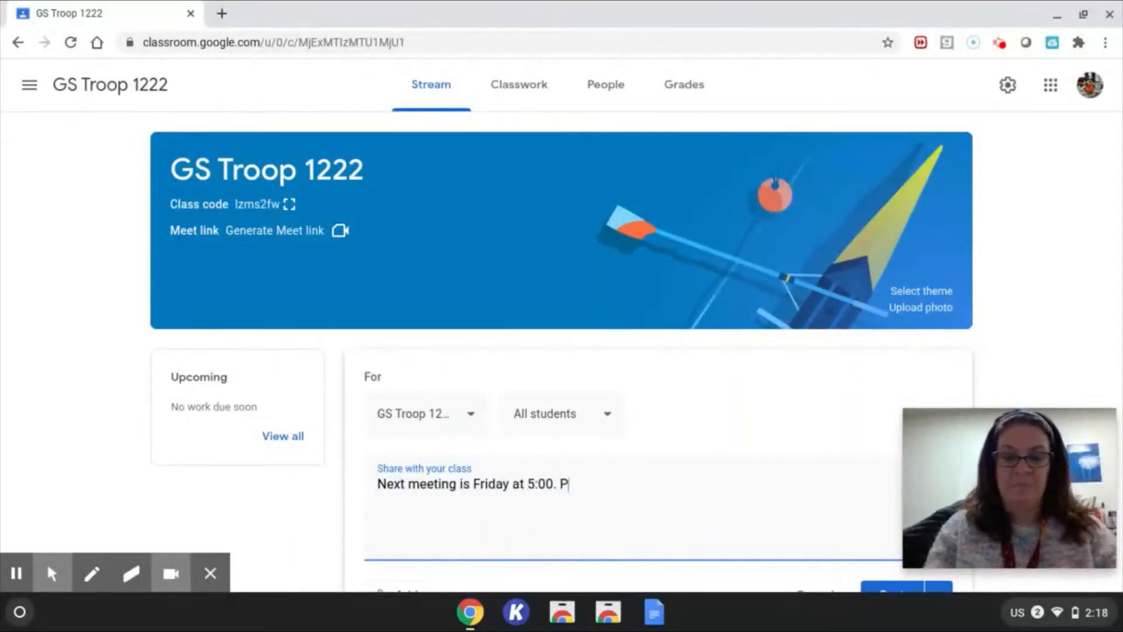
type("lease bring a pen and paper to the")
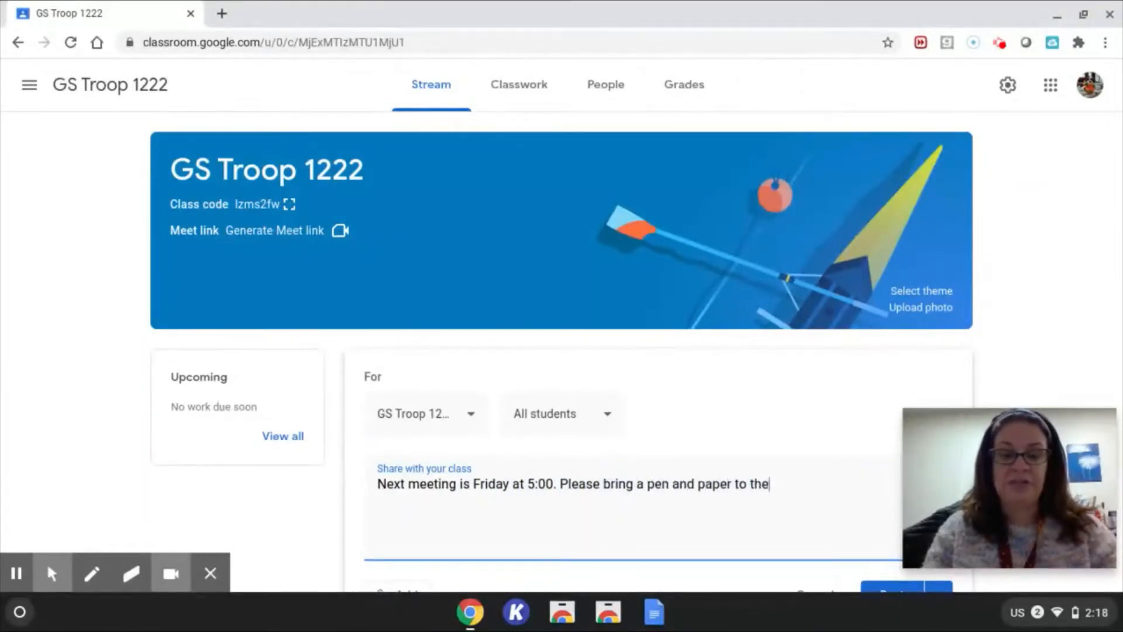
type(" computer")
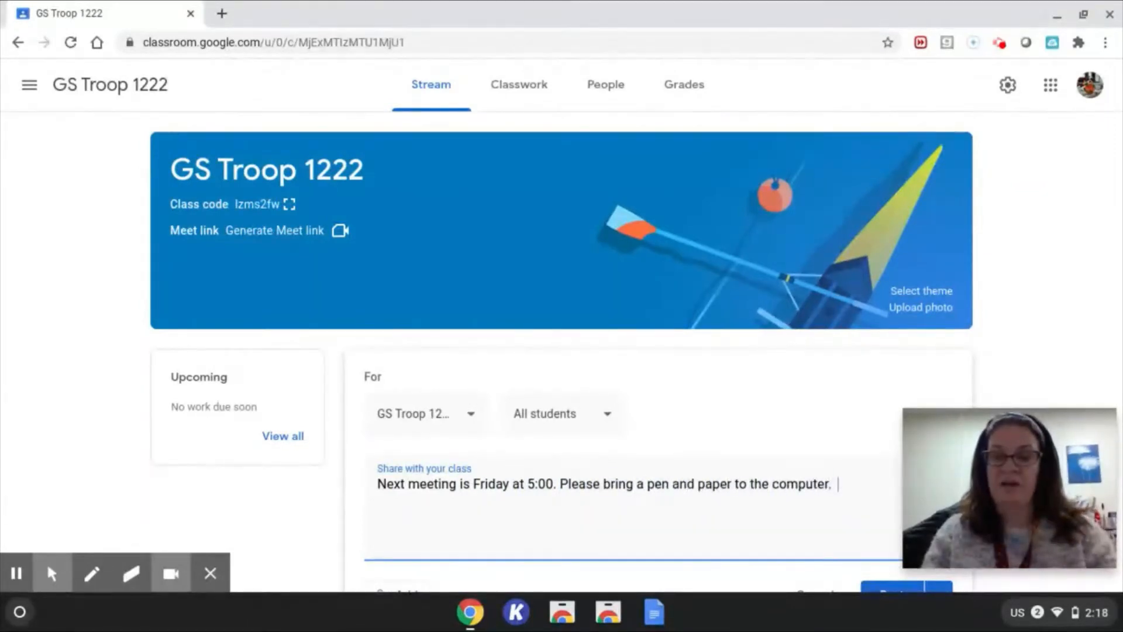
type(".")
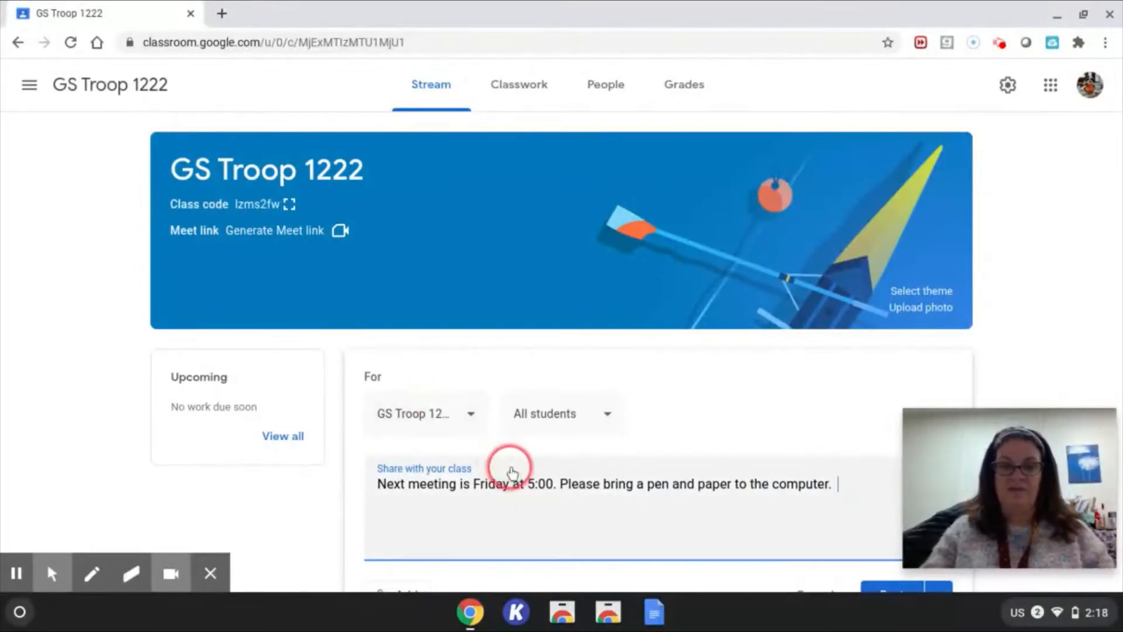
Add "Use the link at the top of the page to join." to the announcement and post it
scroll(509, 467, "down", 2)
type("U")
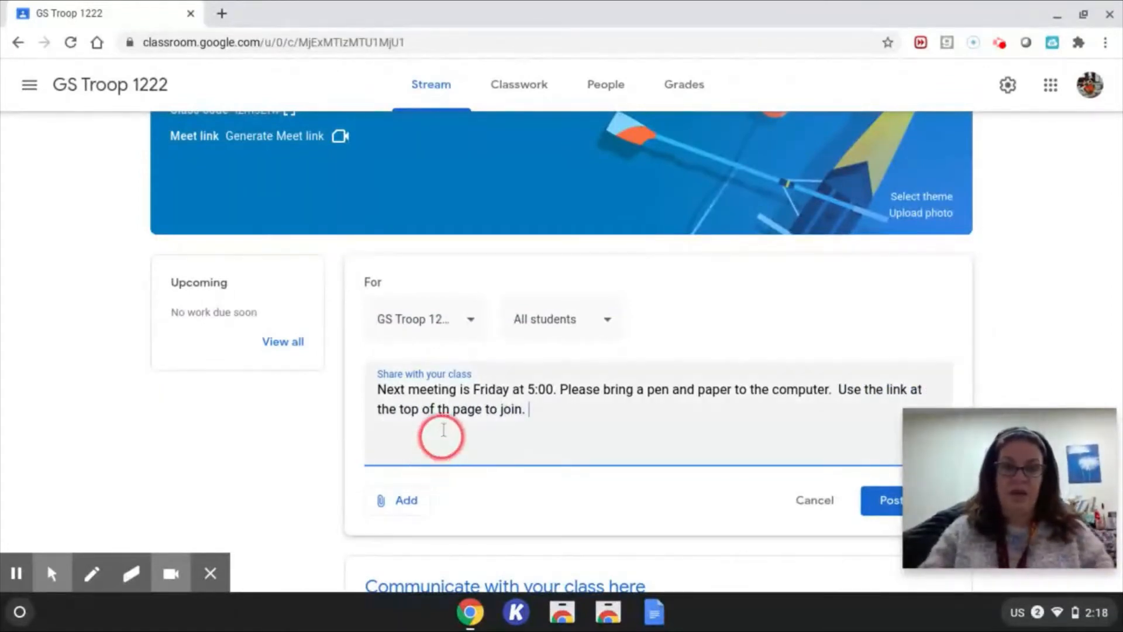
type("e")
left_click(632, 418)
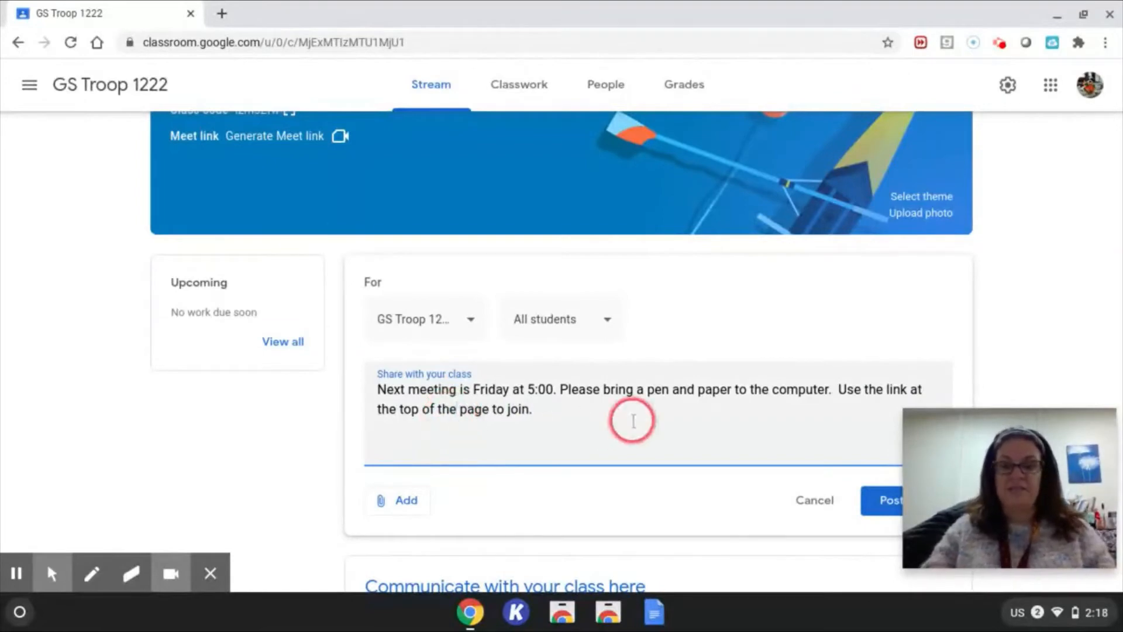
scroll(631, 418, "down", 2)
left_click(880, 397)
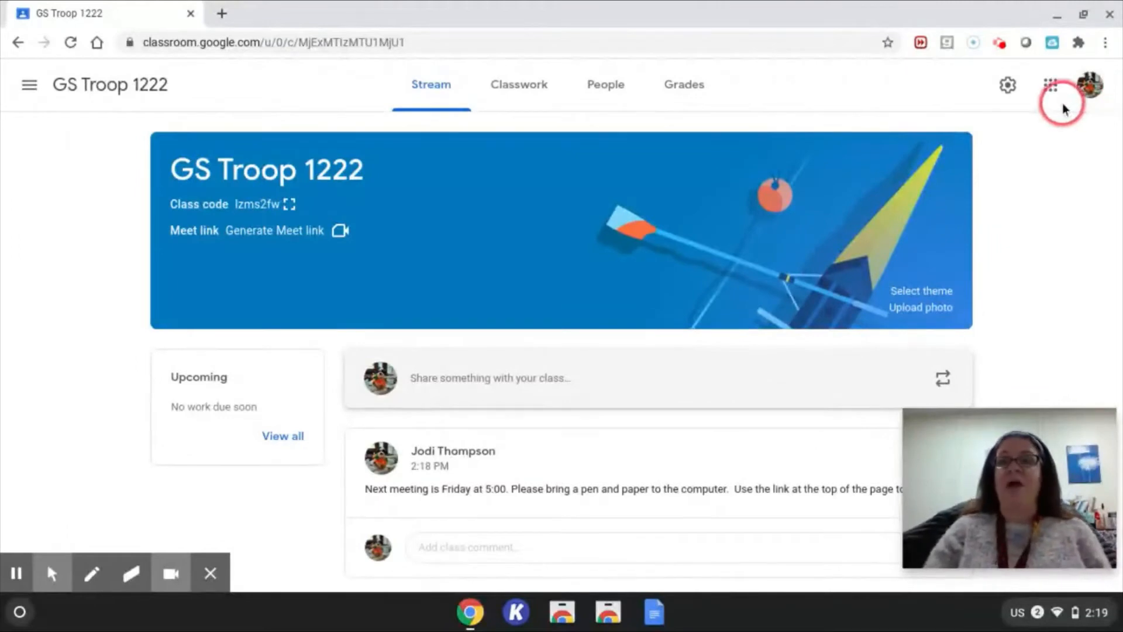
Switch to Google Calendar and open the day view for Friday, December 4, 2020
left_click(1050, 87)
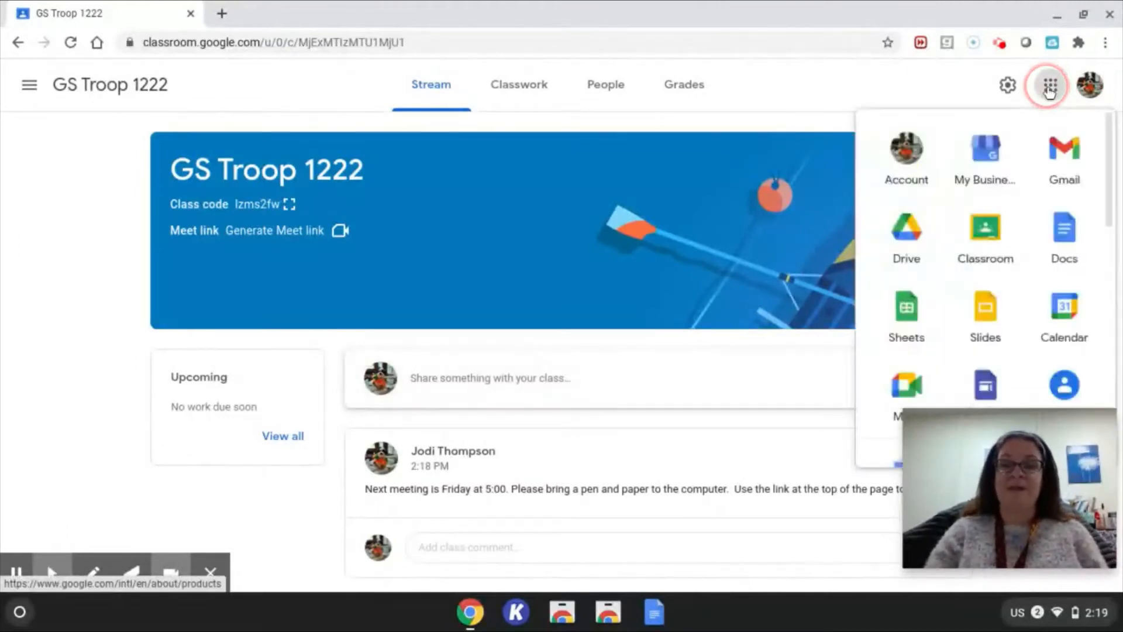
left_click(1040, 204)
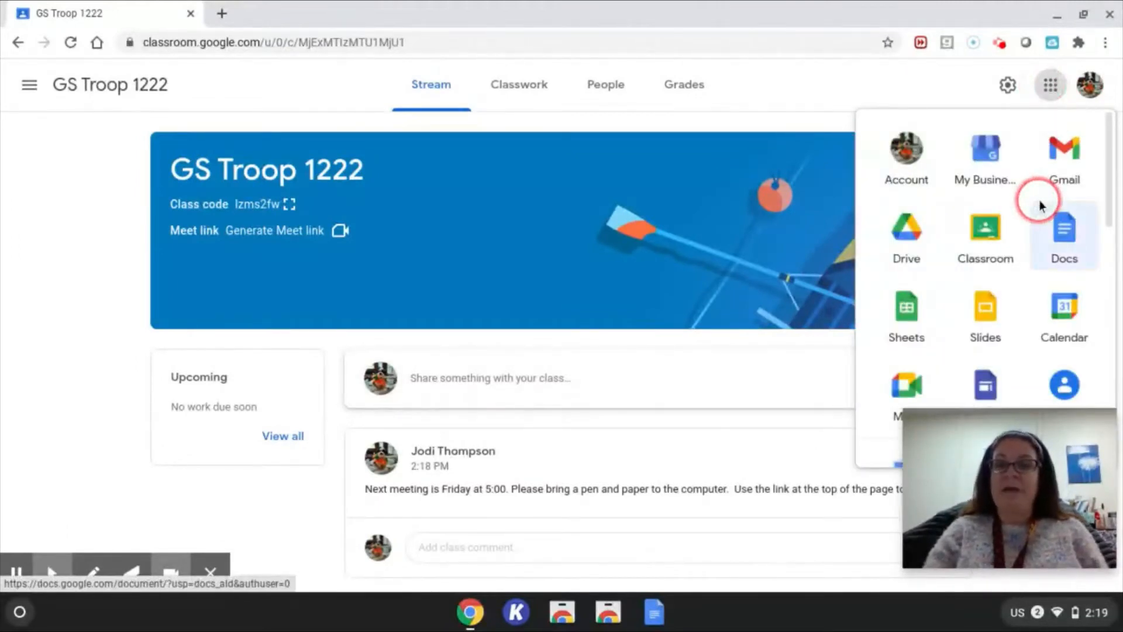
left_click(1066, 310)
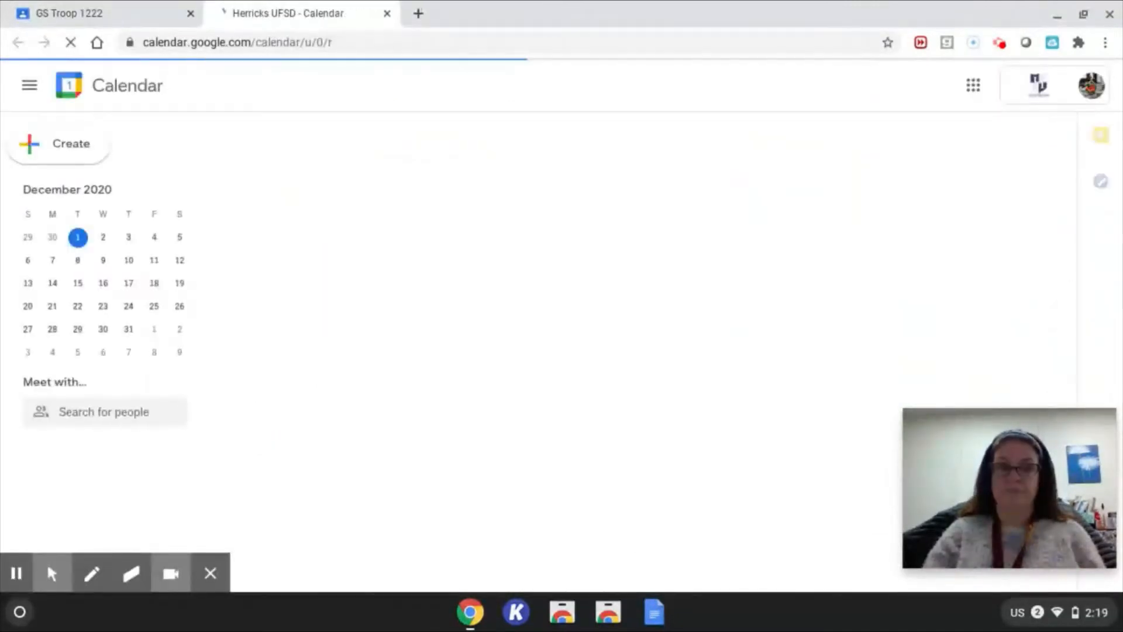
left_click(640, 258)
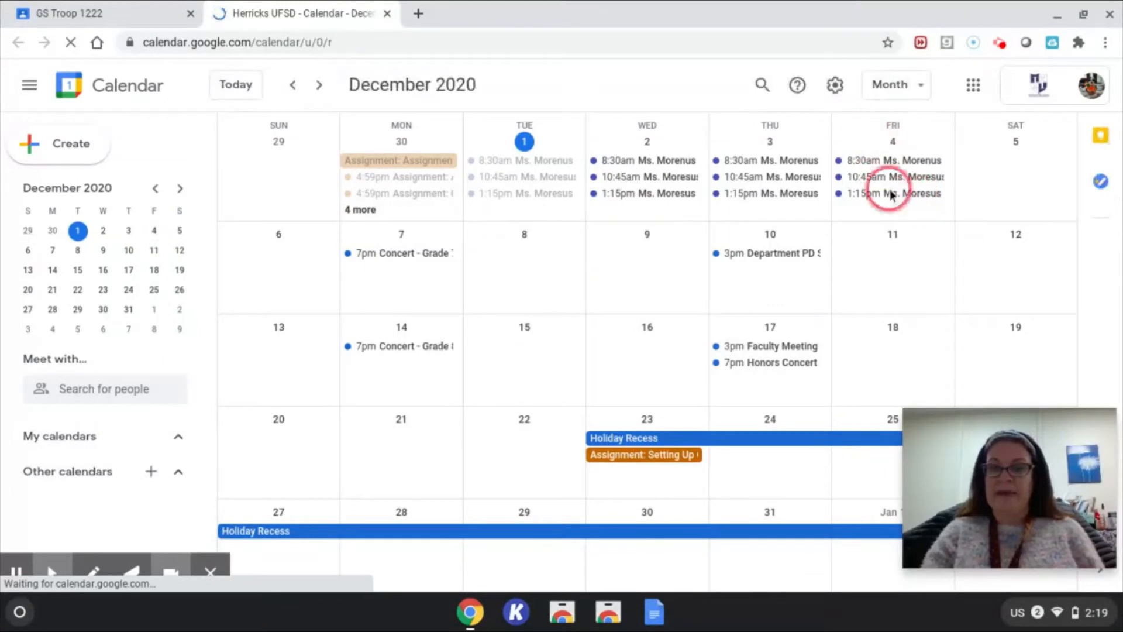
left_click(894, 143)
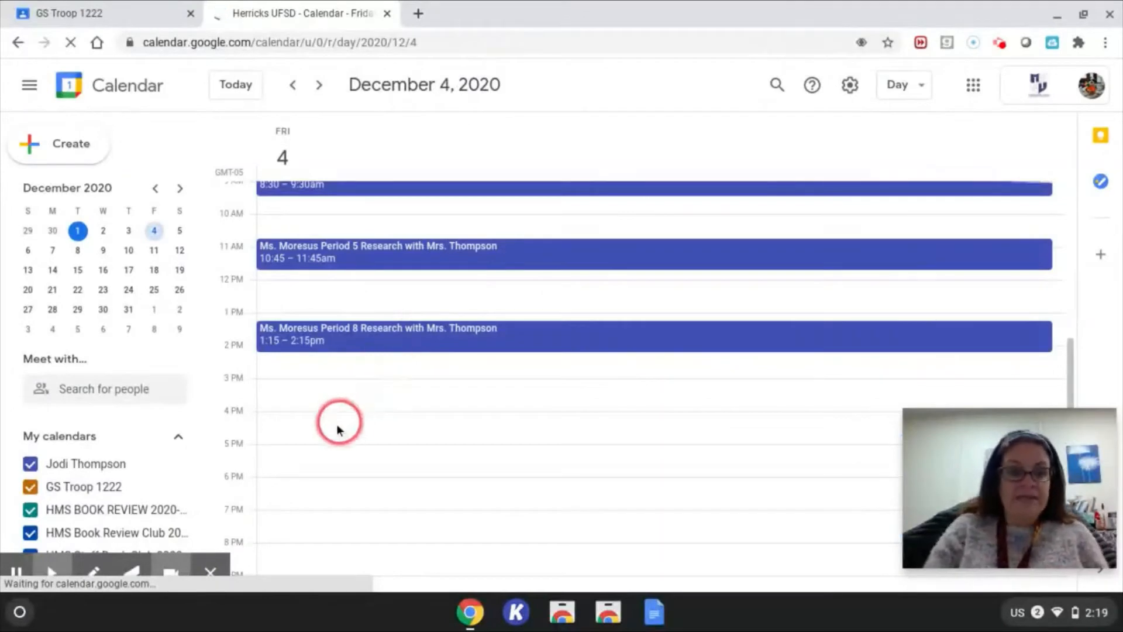
Draft an event titled "GS Meeting: Kindness Rocks" on December 4 with a start time of 5:00pm
left_click(285, 448)
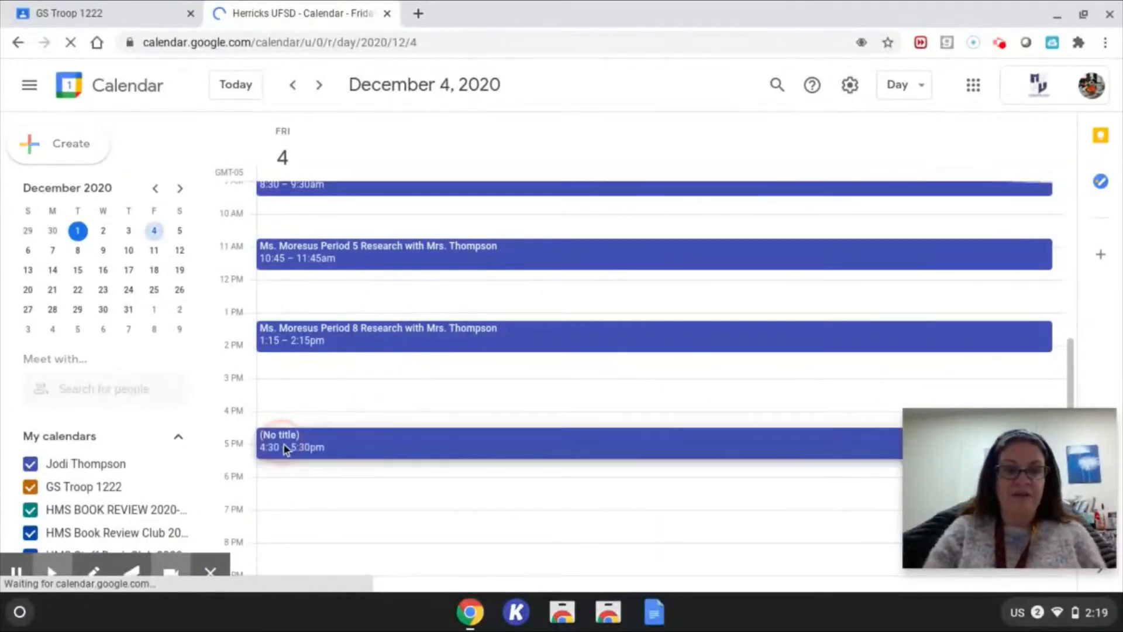
left_click(280, 446)
left_click(286, 442)
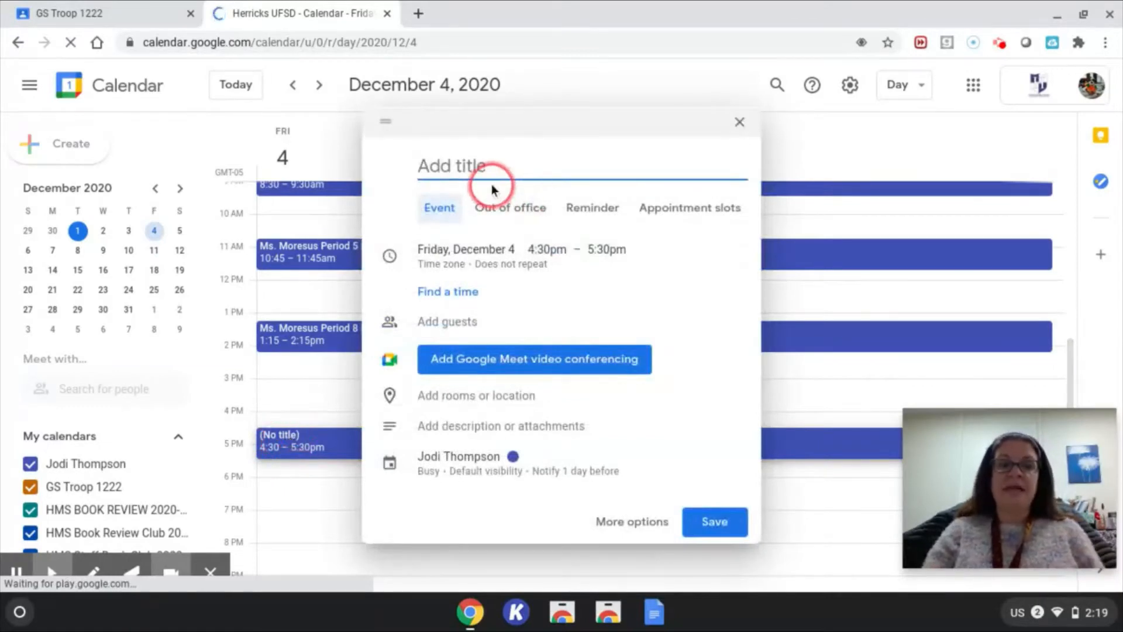
left_click(477, 166)
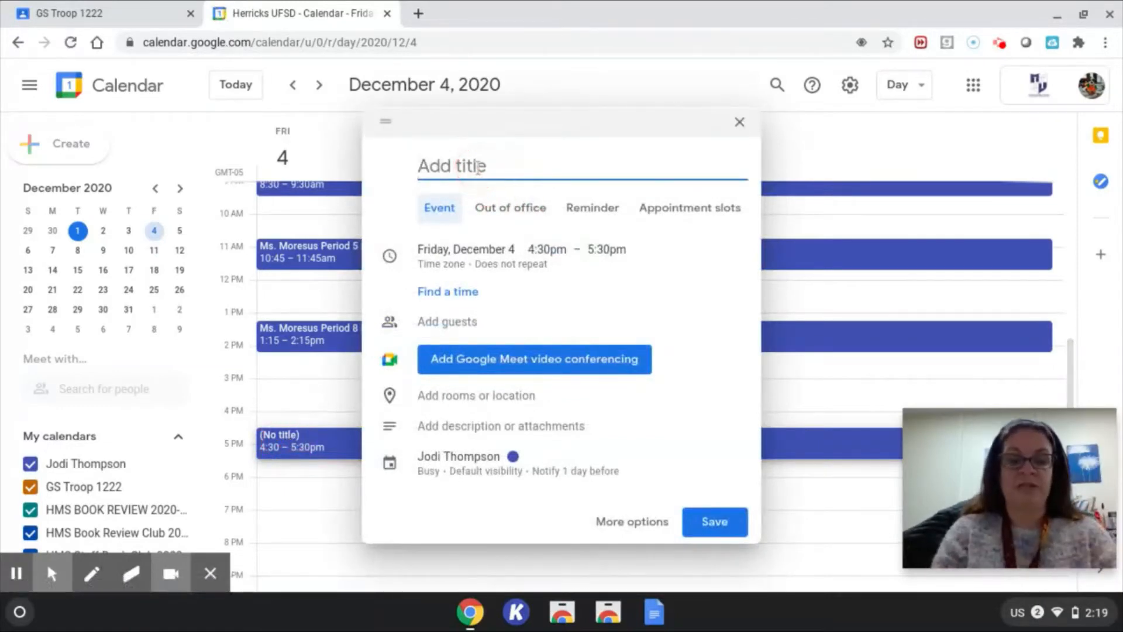
type("GS Meeting")
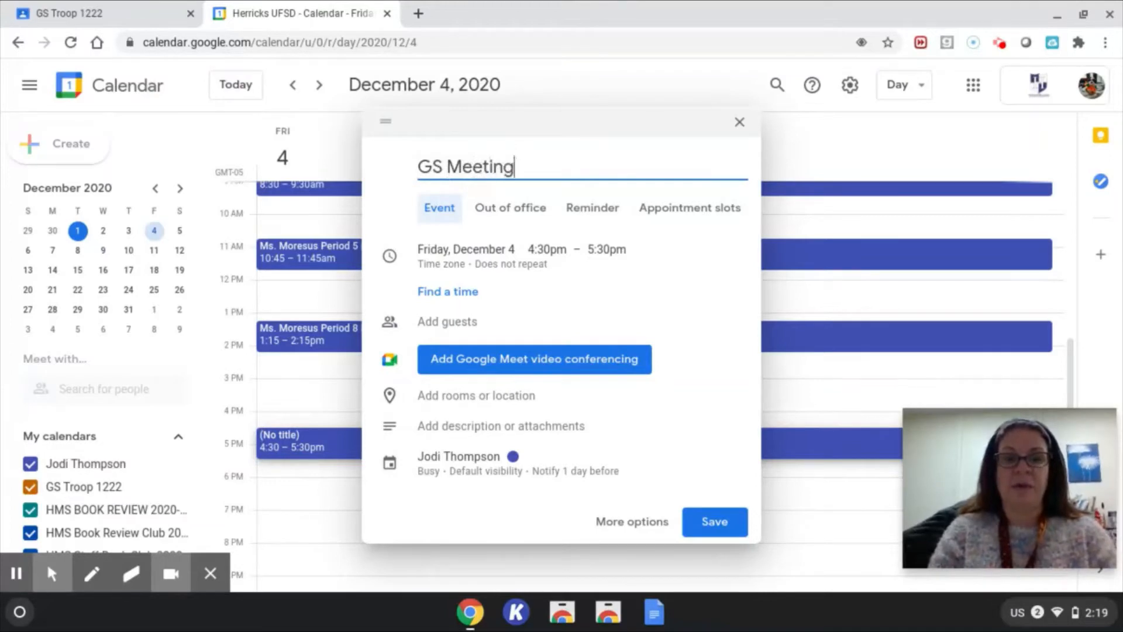
type(":")
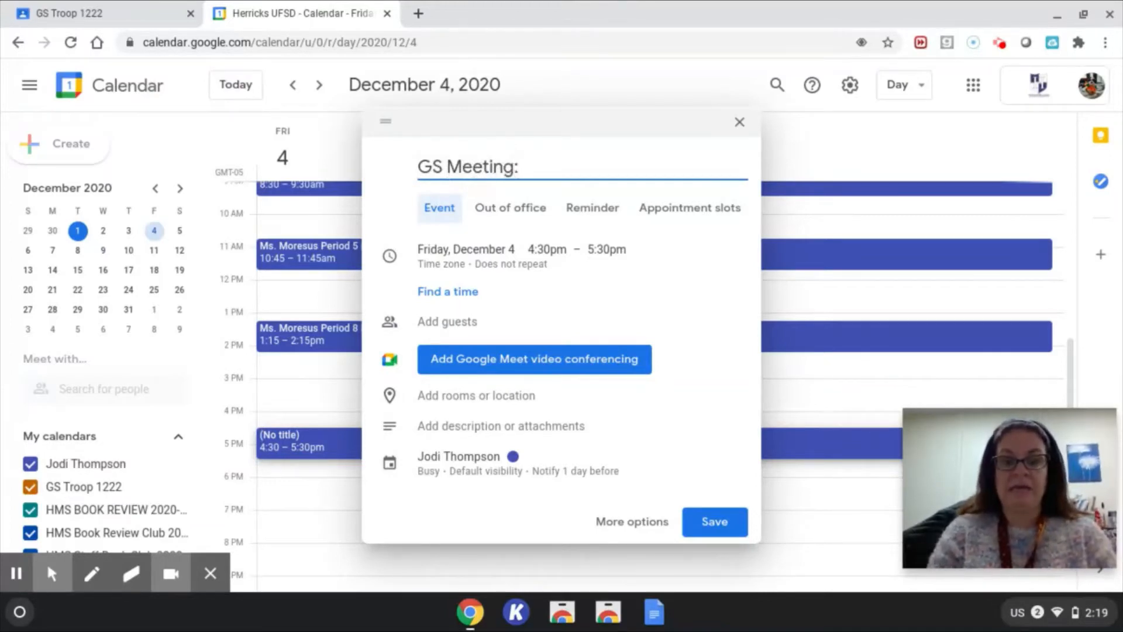
type(" Kindness Rocks")
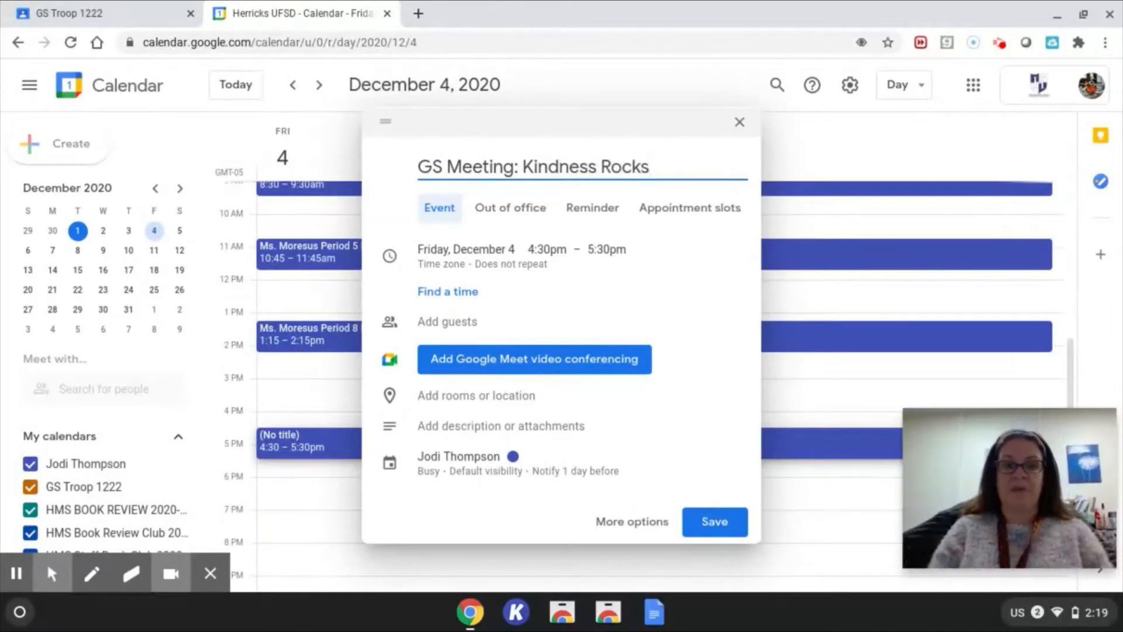
left_click(541, 253)
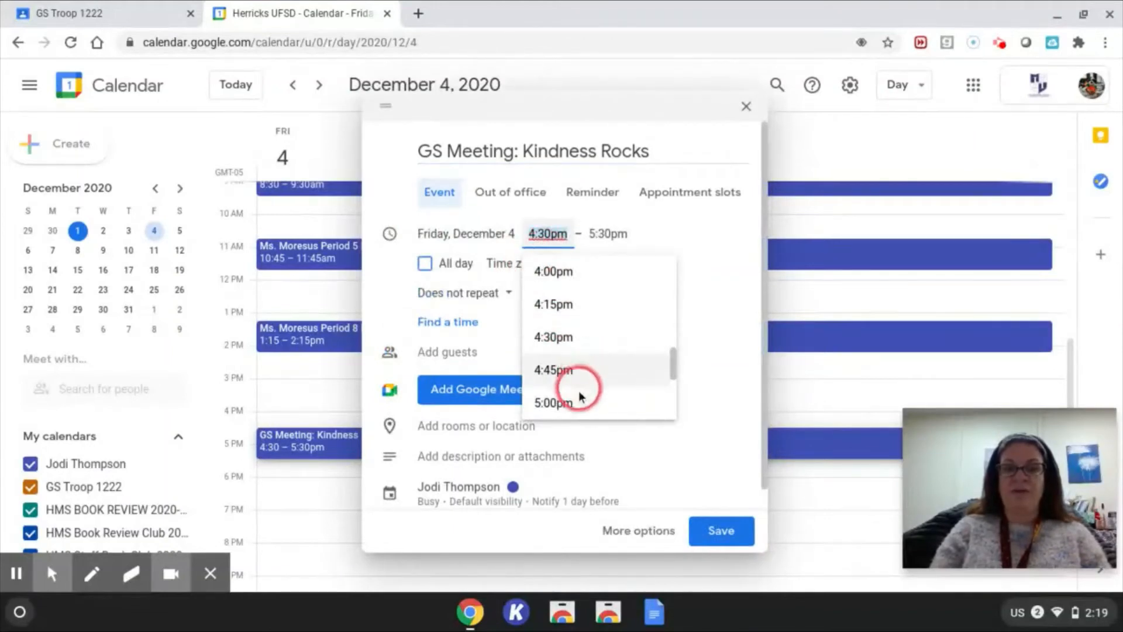
left_click(579, 398)
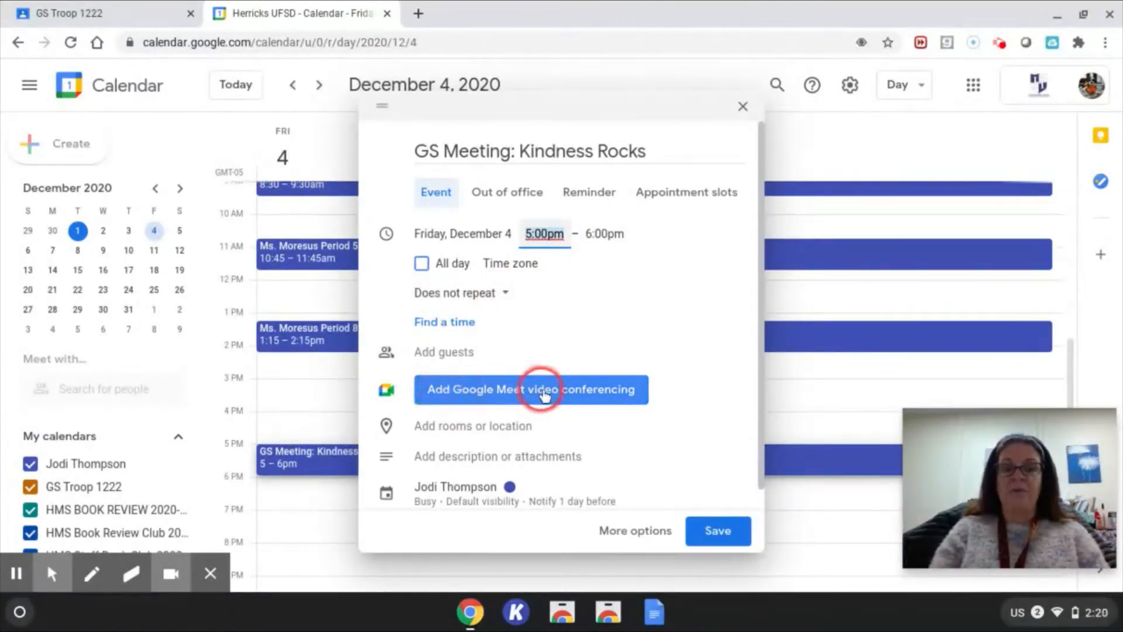
Add Google Meet video conferencing to the "GS Meeting: Kindness Rocks" event and save it
left_click(590, 399)
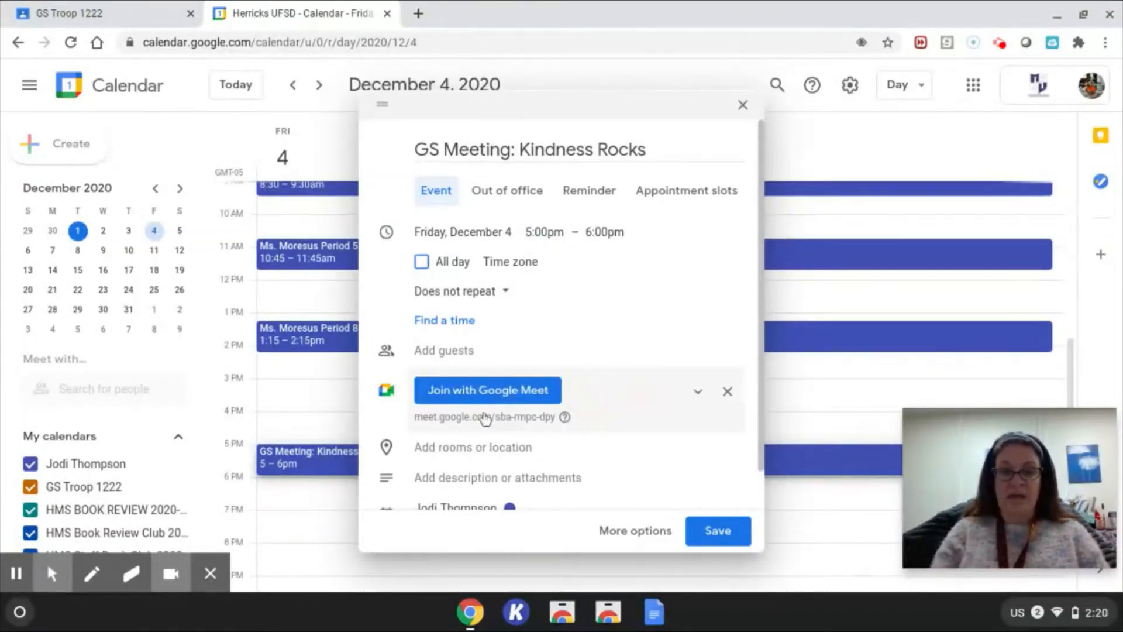
left_click(715, 533)
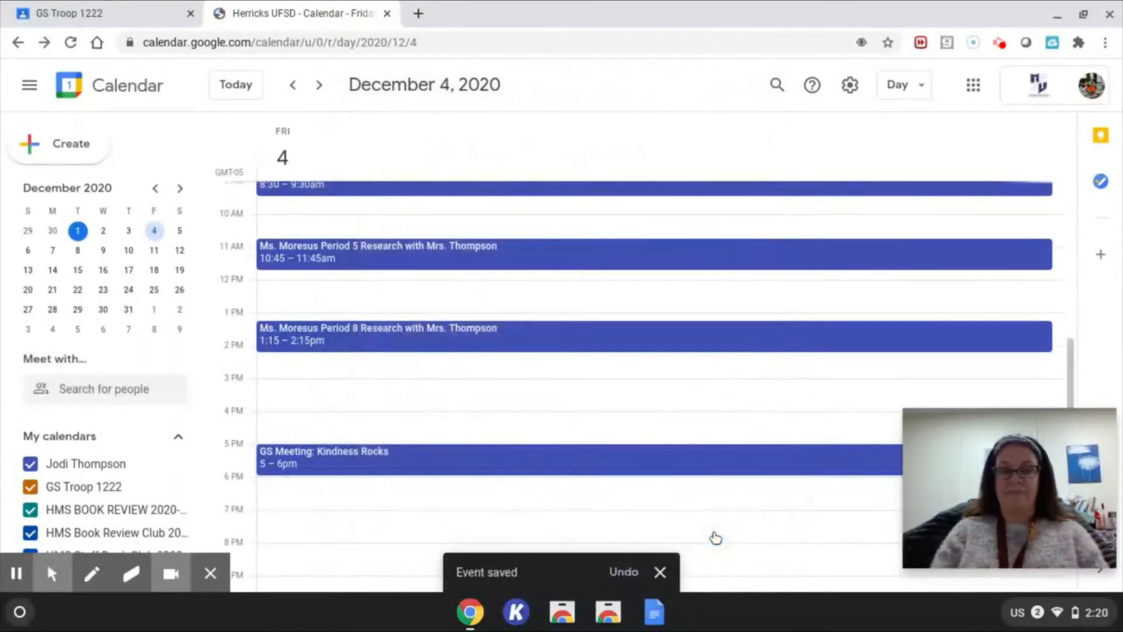
Switch to Google Classroom, generate a Meet link in the class settings with it visible to students, and save the settings
left_click(126, 19)
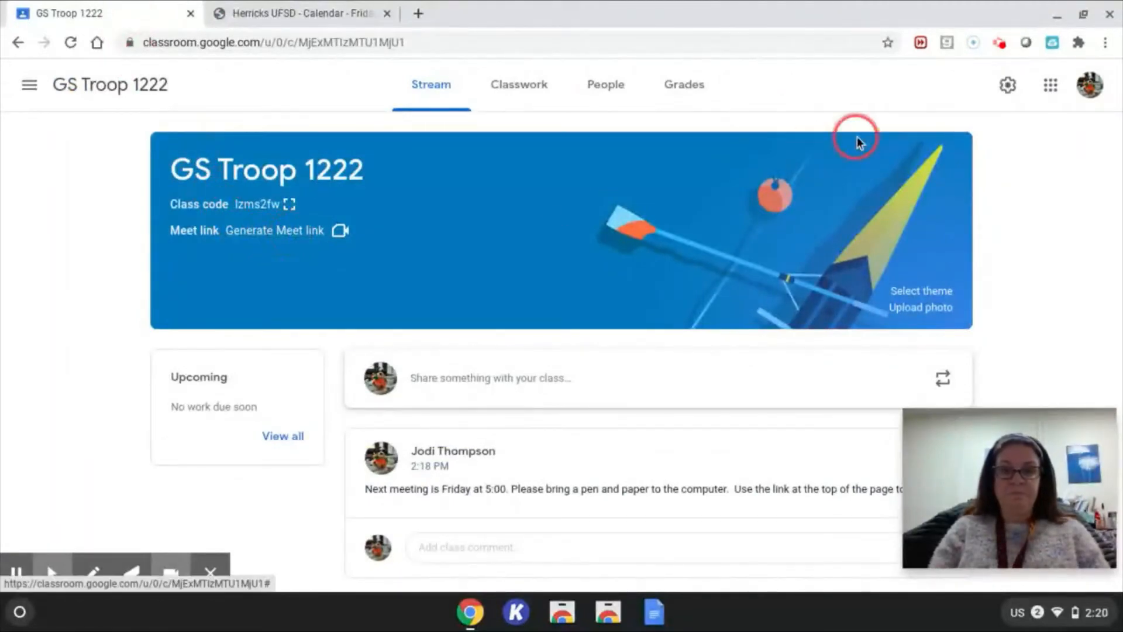
left_click(1014, 85)
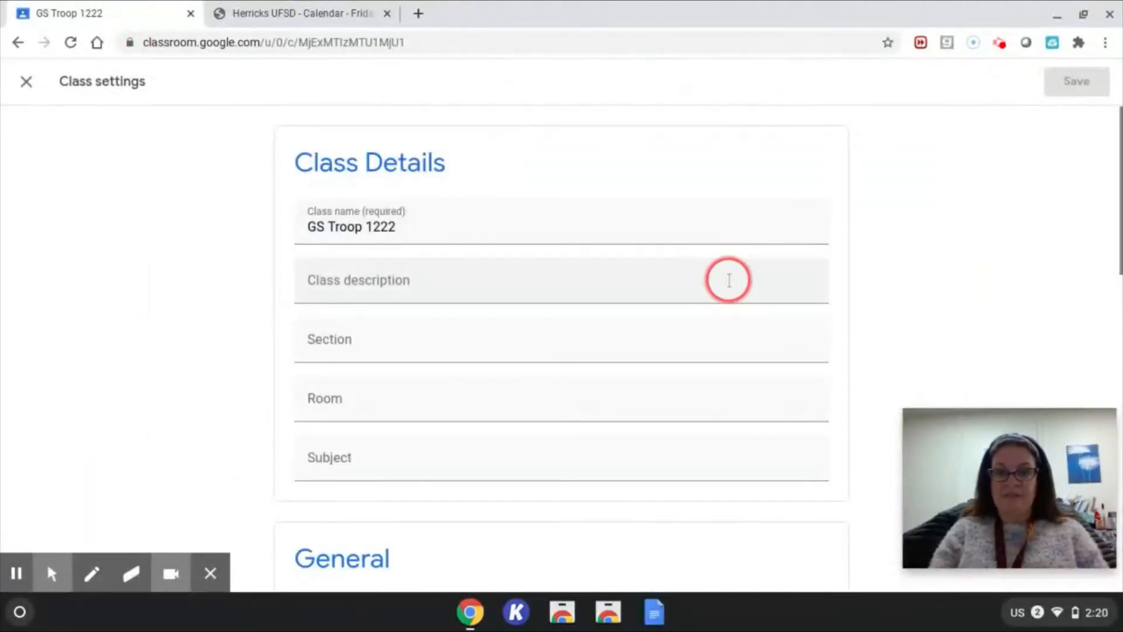
scroll(708, 314, "down", 1)
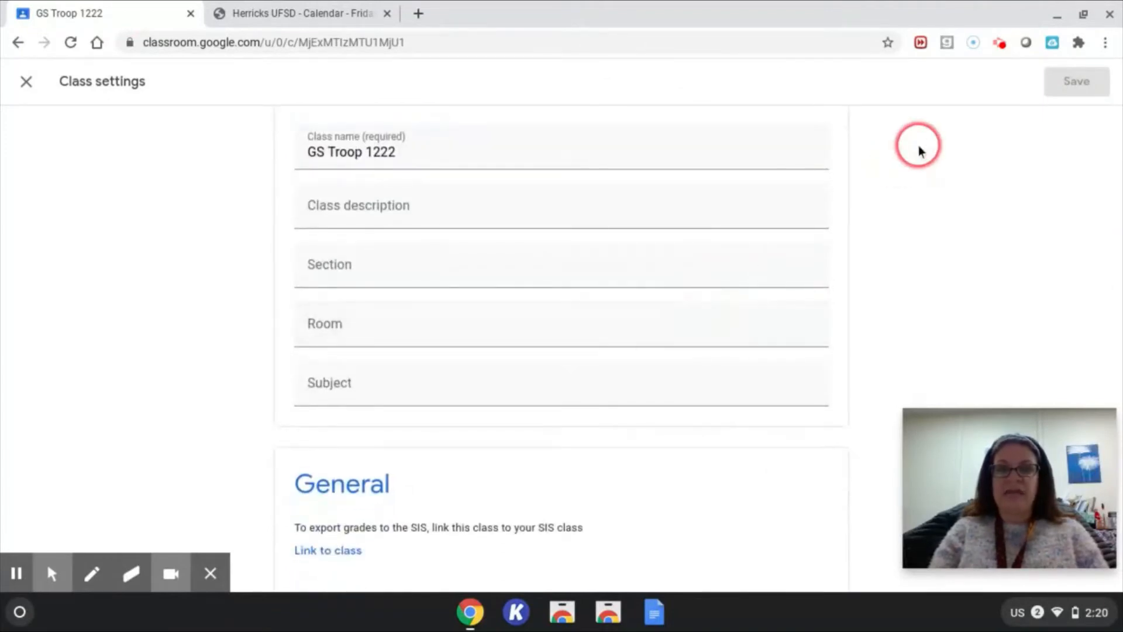
scroll(688, 221, "down", 12)
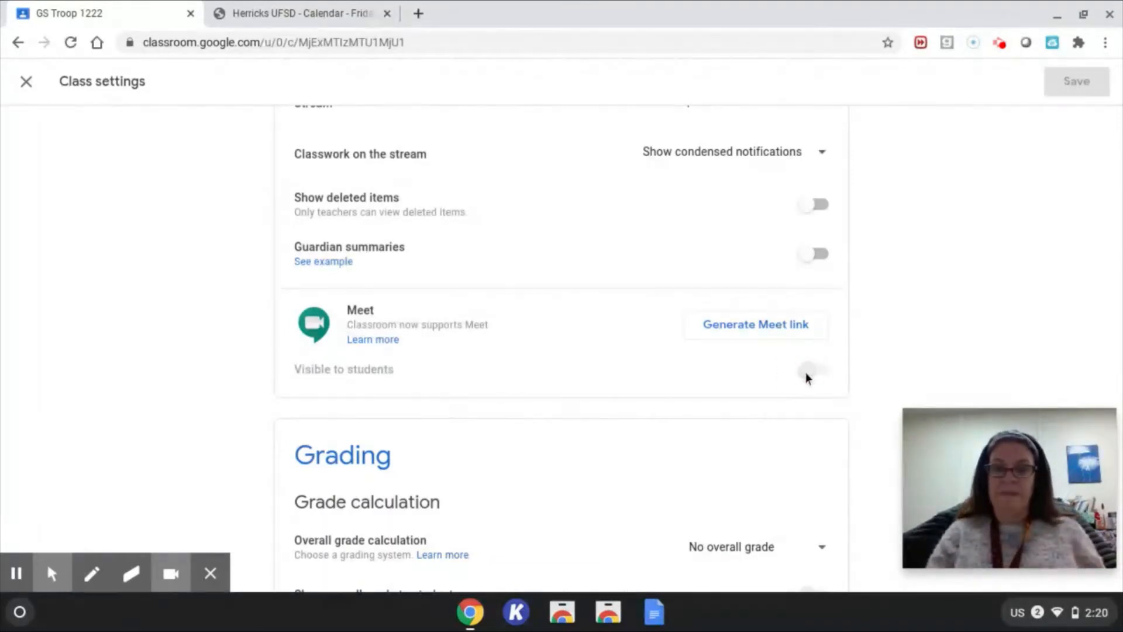
left_click(775, 328)
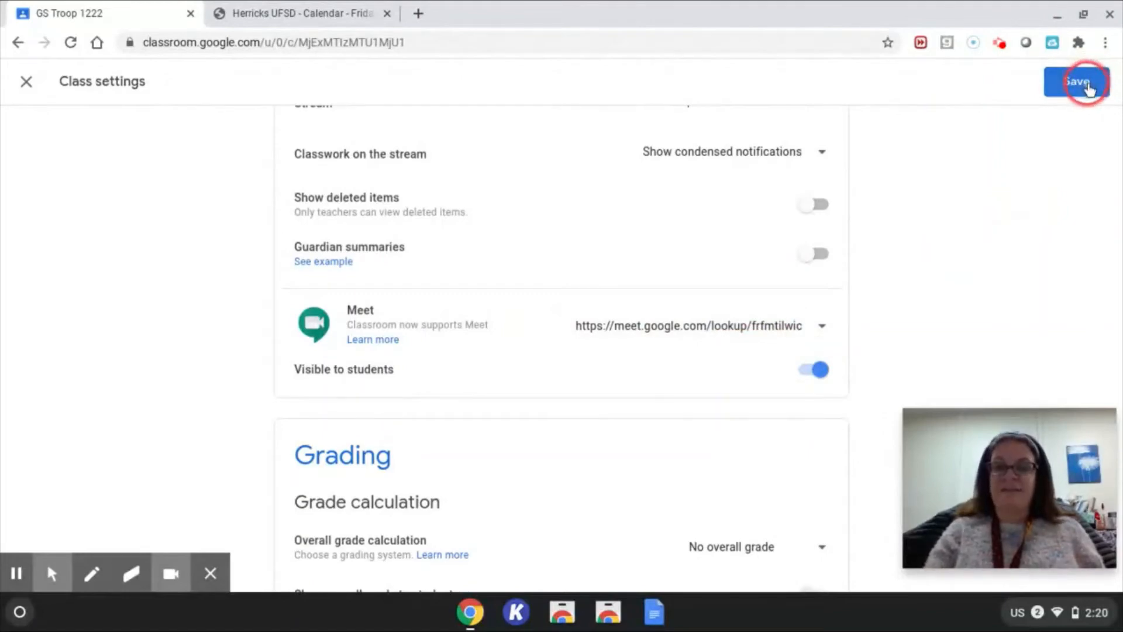
left_click(820, 370)
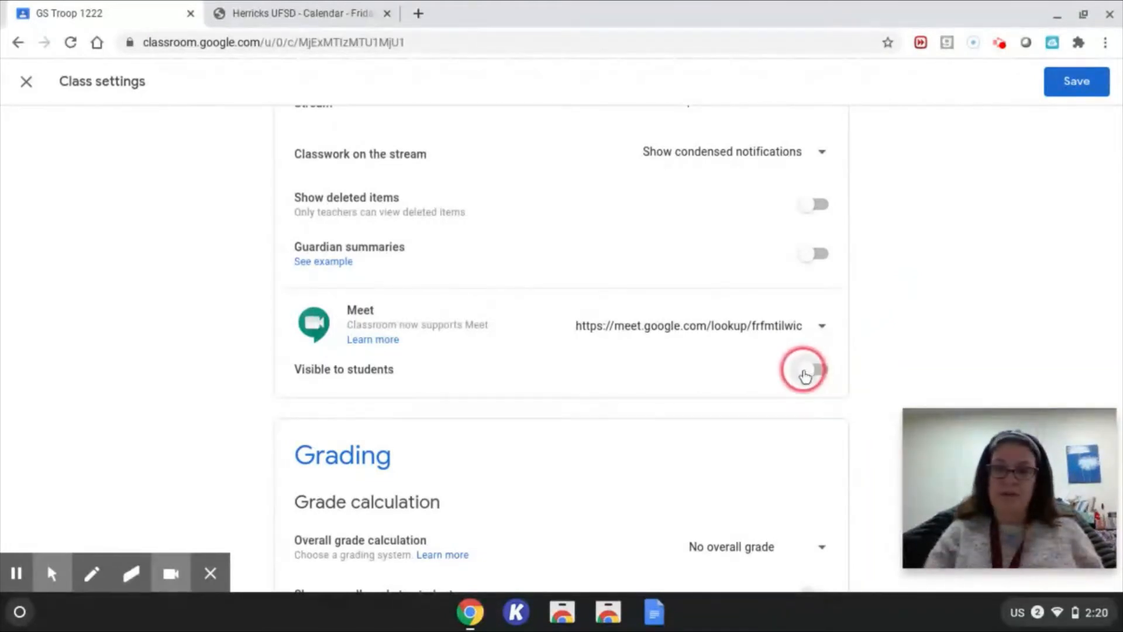
left_click(808, 376)
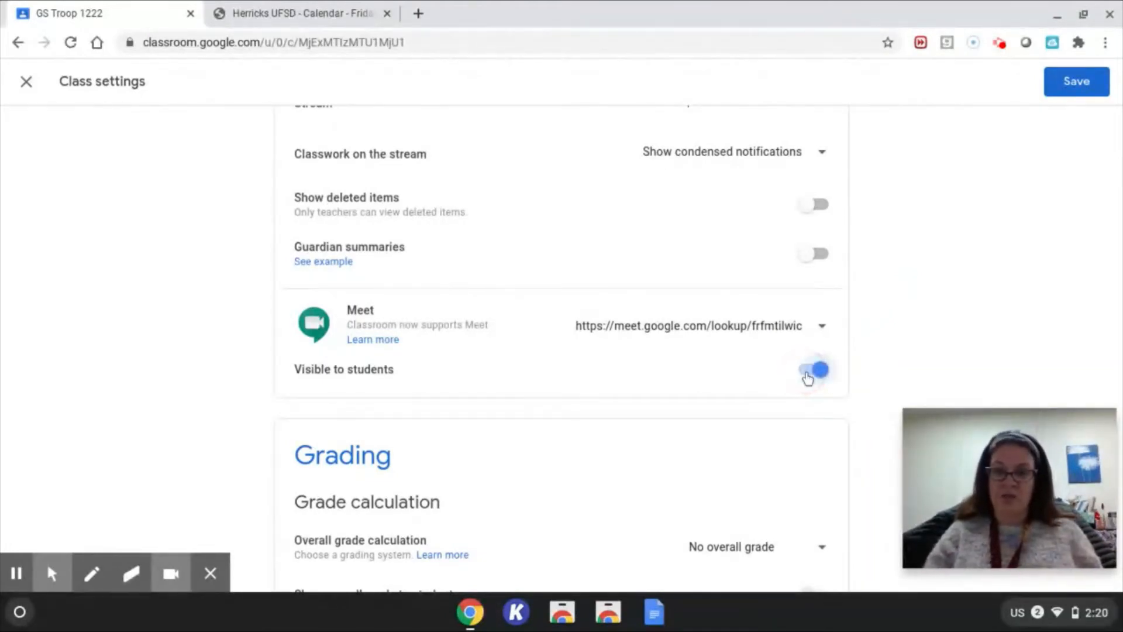
left_click(1075, 86)
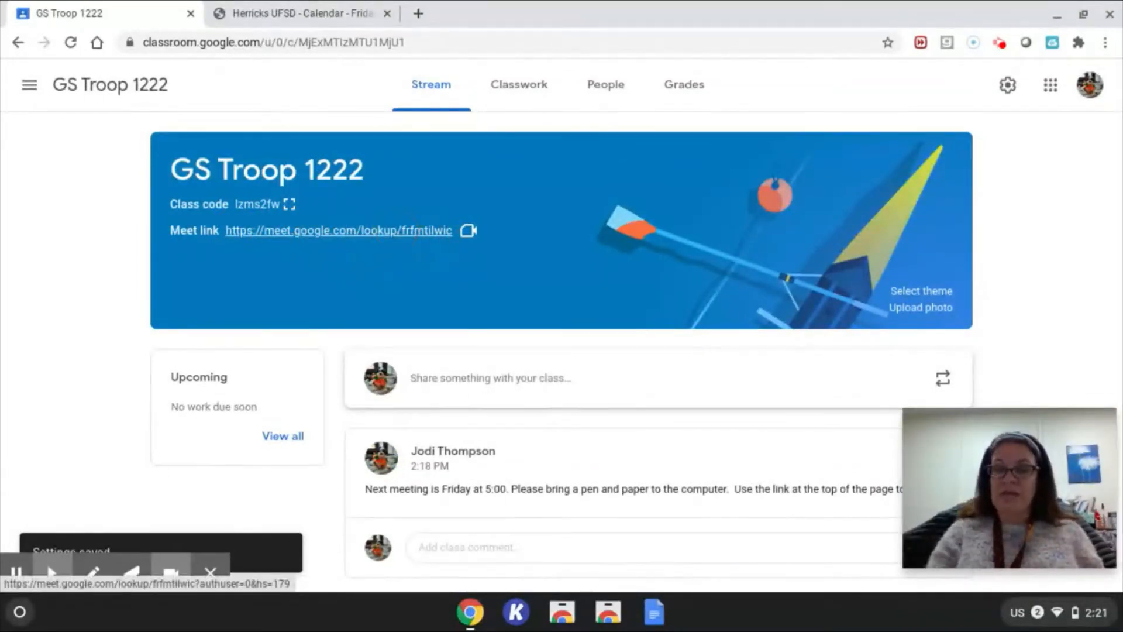
Check the class Meet link by opening its join page, and review the Meet entry in the class settings
left_click(398, 232)
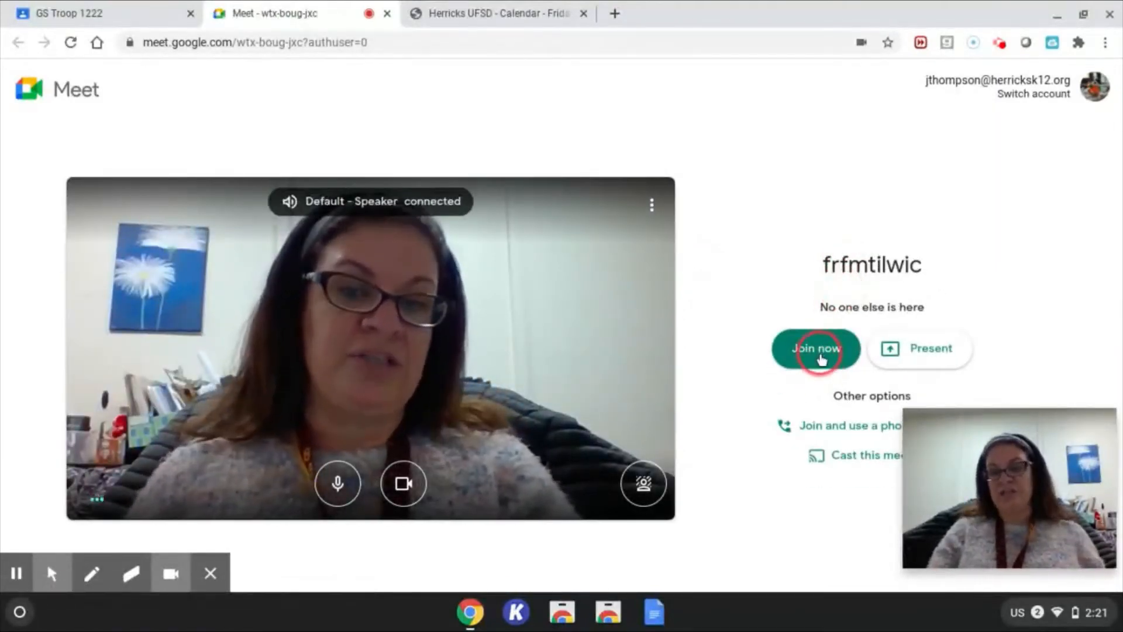
left_click(388, 15)
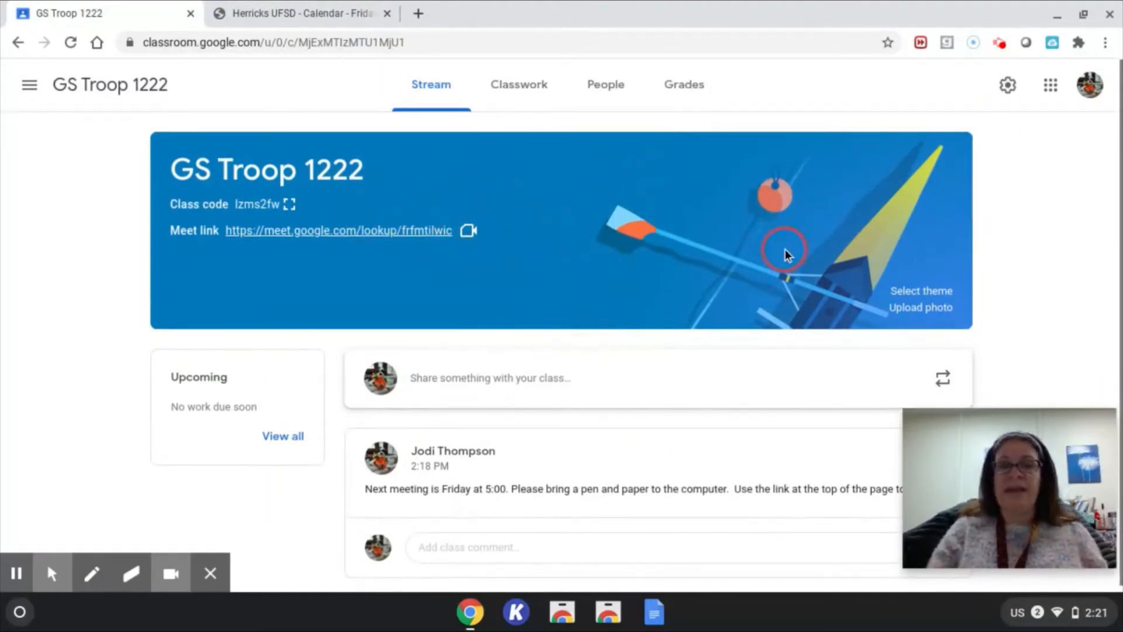
left_click(1005, 87)
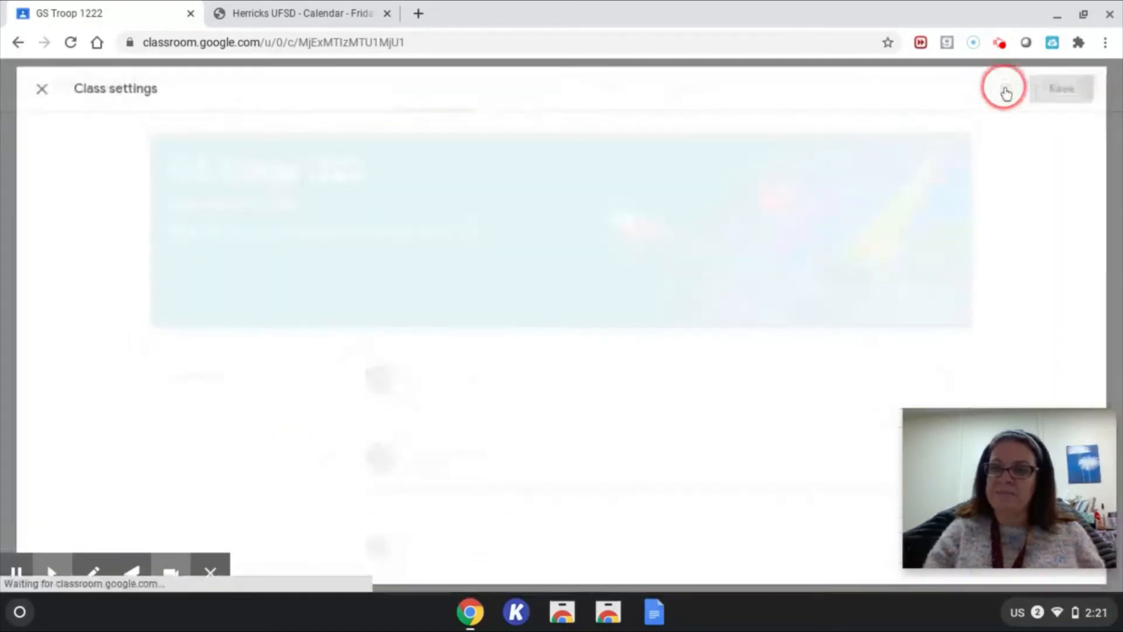
scroll(585, 214, "down", 12)
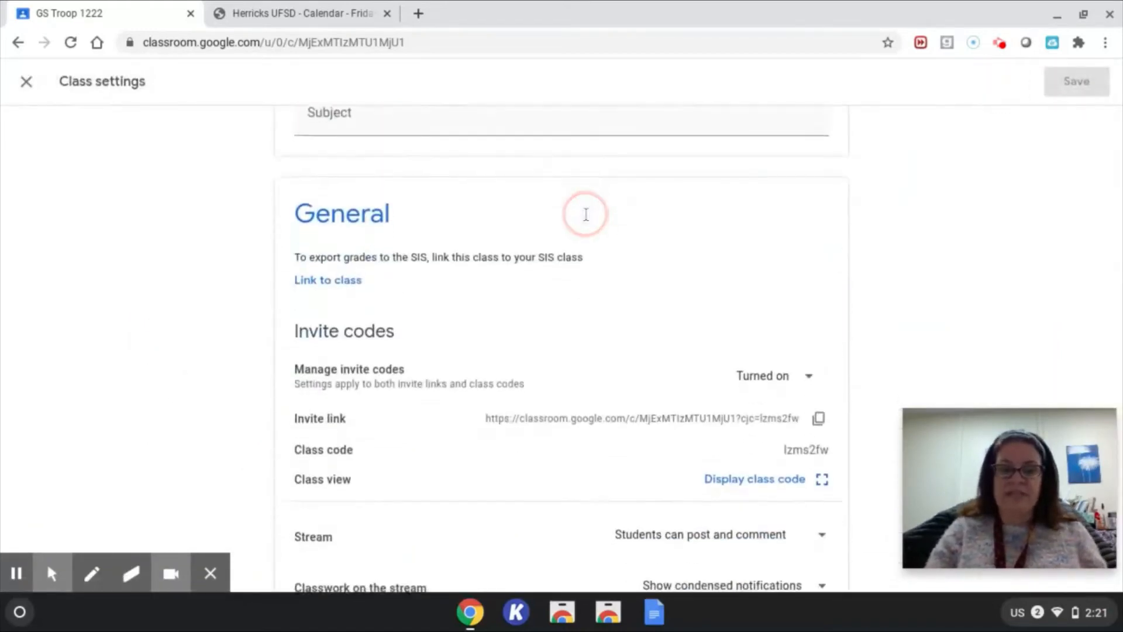
scroll(561, 345, "down", 2)
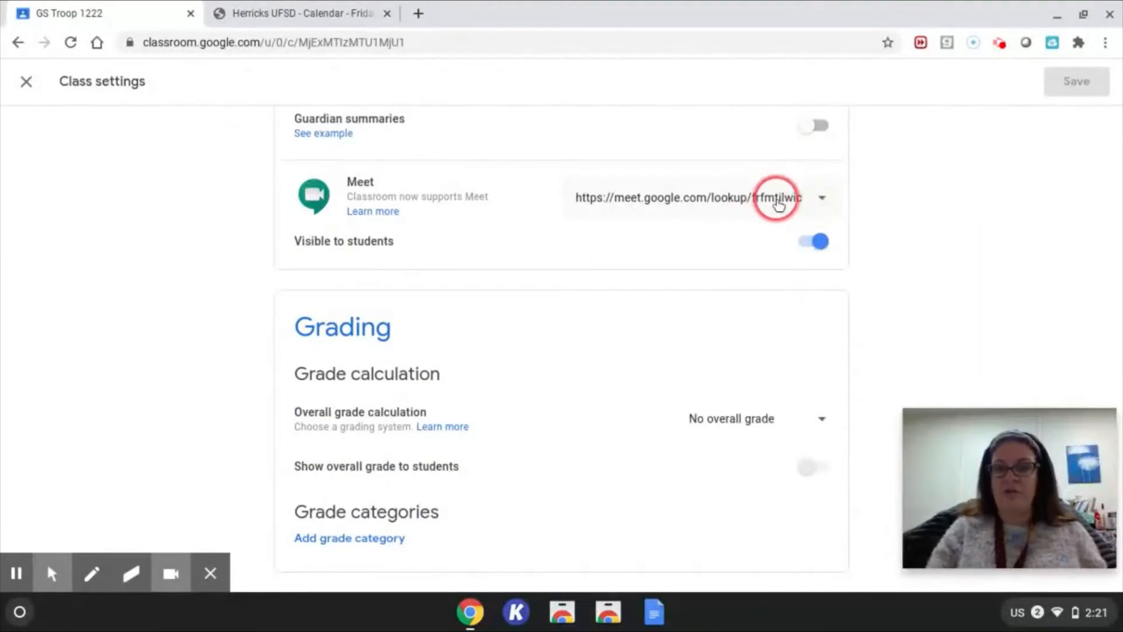
scroll(880, 272, "up", 15)
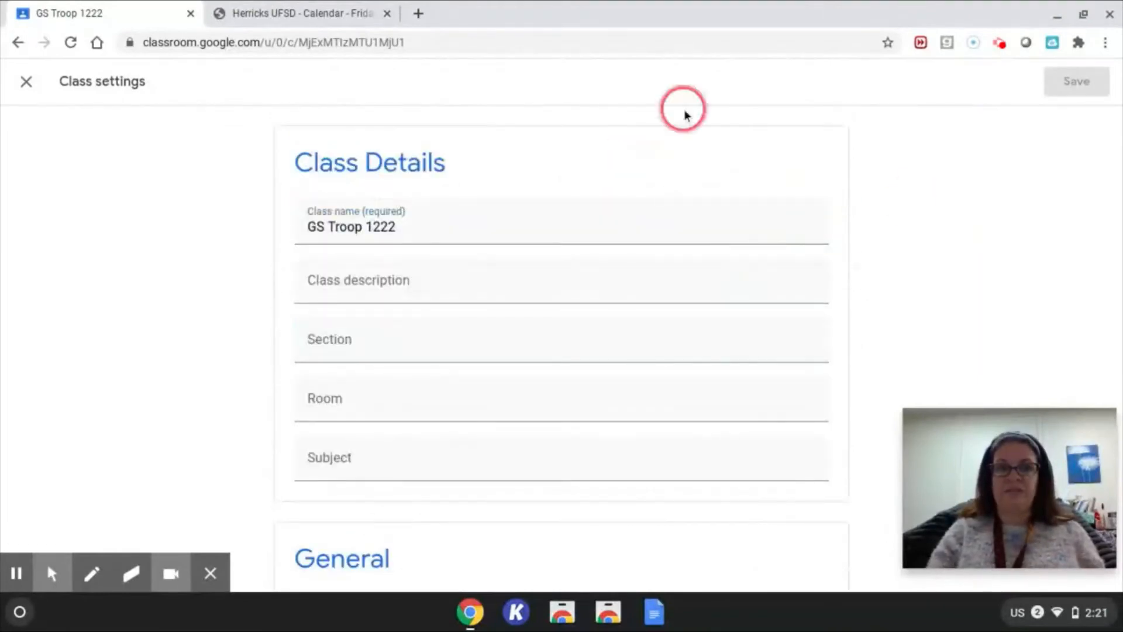
left_click(26, 81)
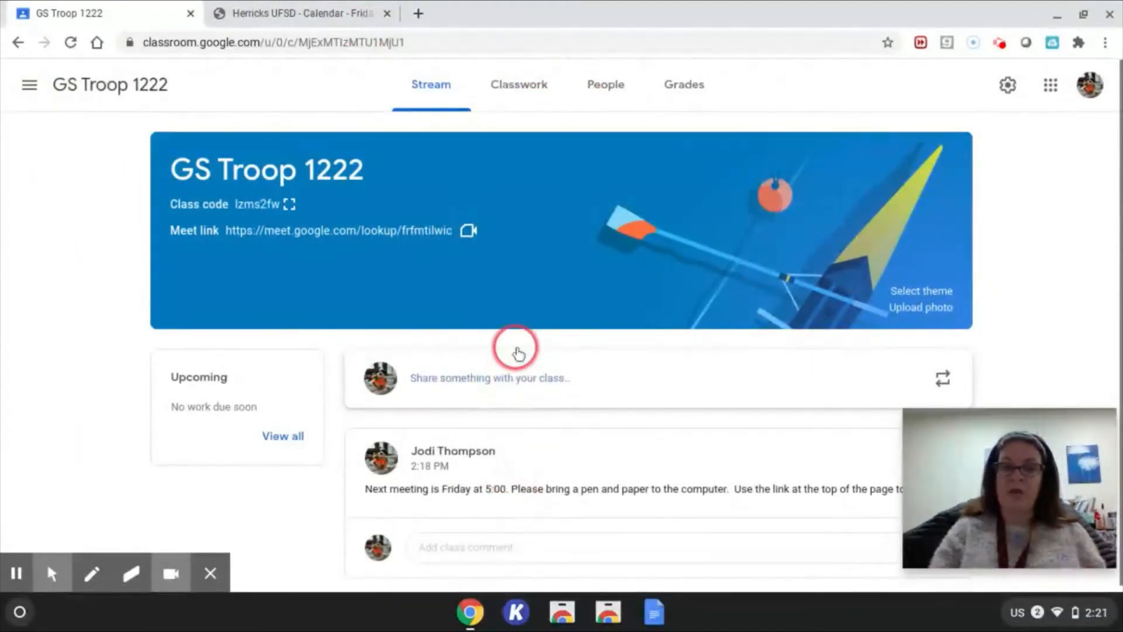
Show the Classwork page of the class
left_click(519, 90)
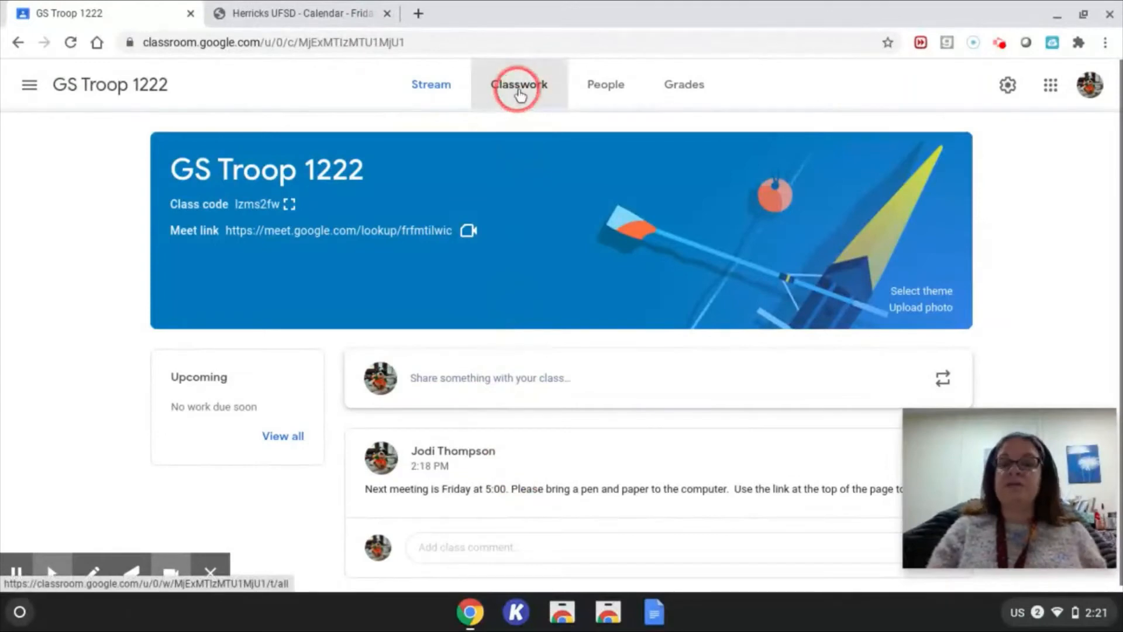
Try to load the website gssc.us in a new browser tab, and return to the Classwork page
left_click(418, 13)
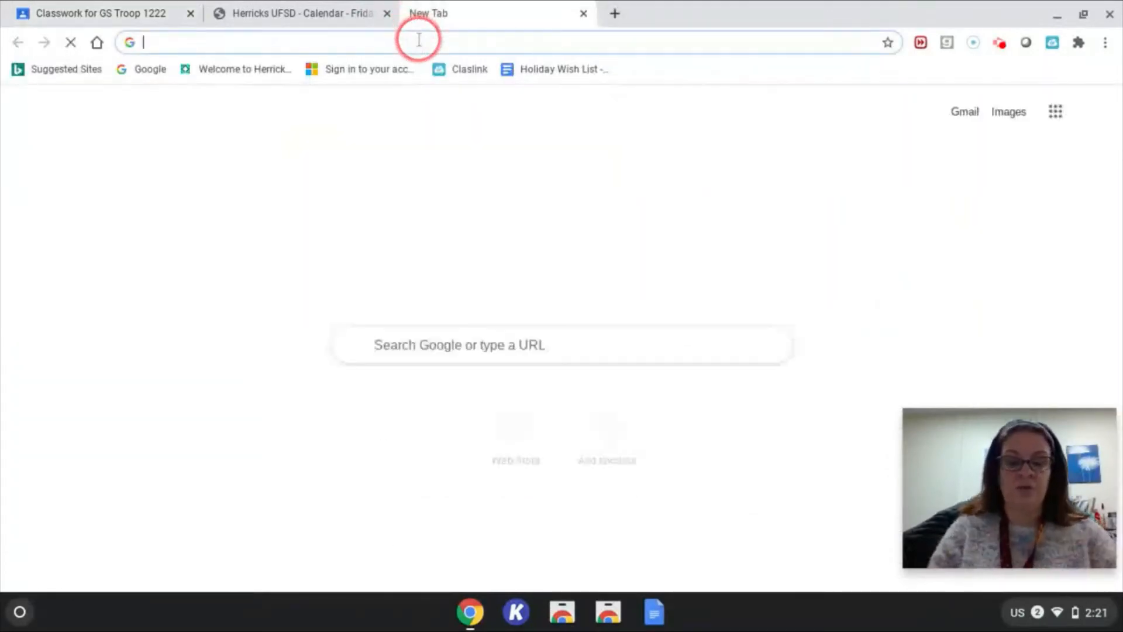
type("gssc.us")
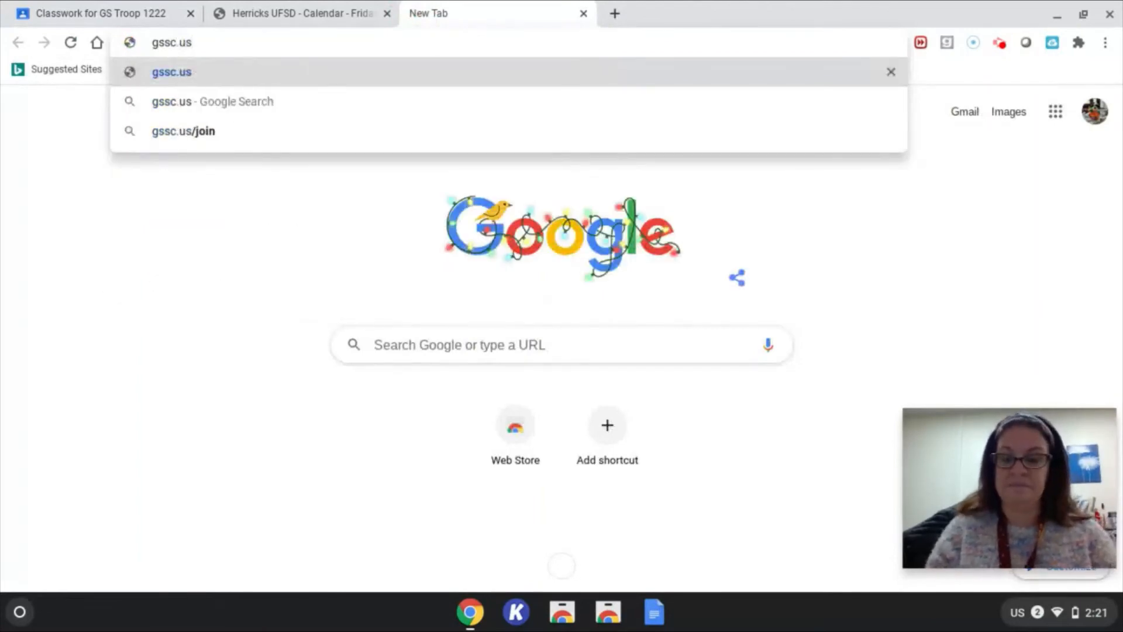
key("Return")
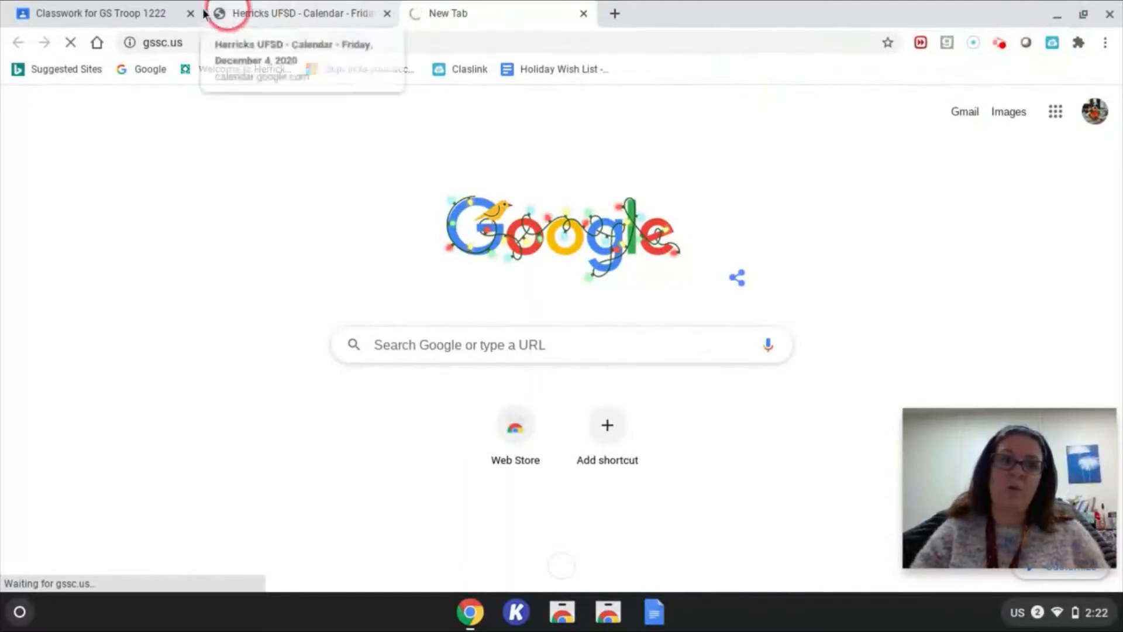
left_click(137, 10)
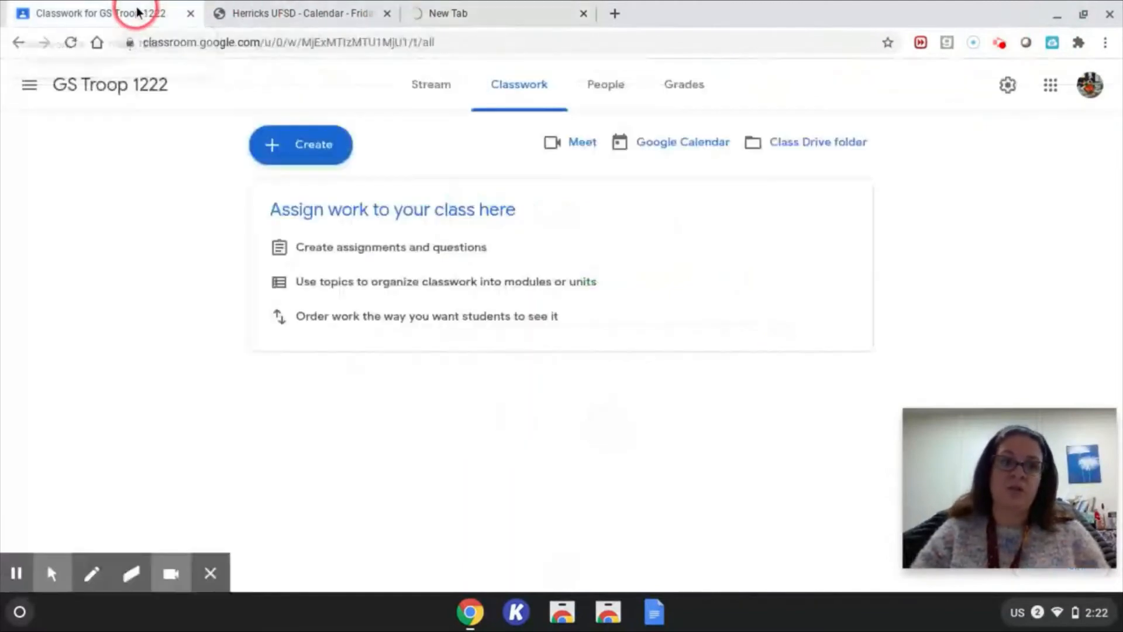
Search Google for "coding" videos in a new tab and open the "What is Coding and What is It Used For?" result
left_click(614, 13)
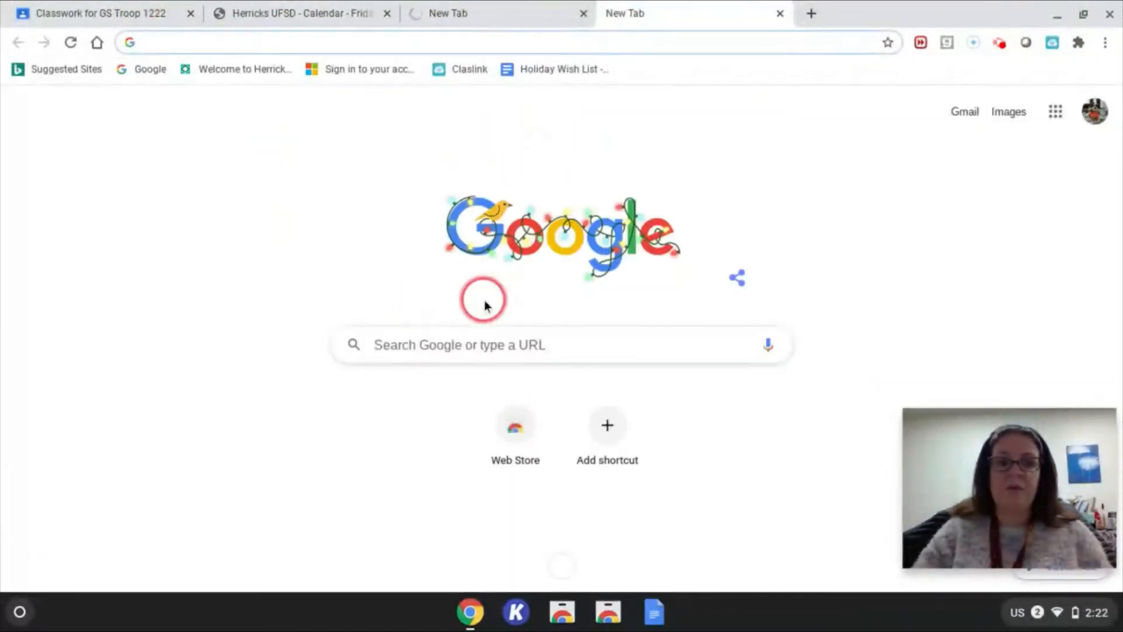
left_click(471, 333)
type("coding")
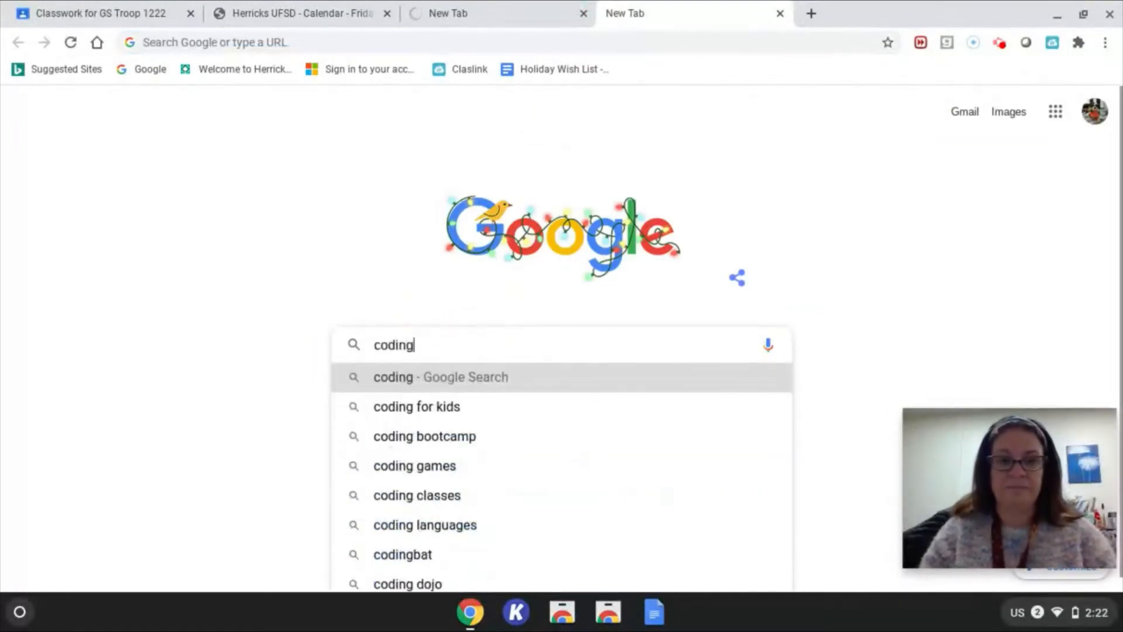
key("Return")
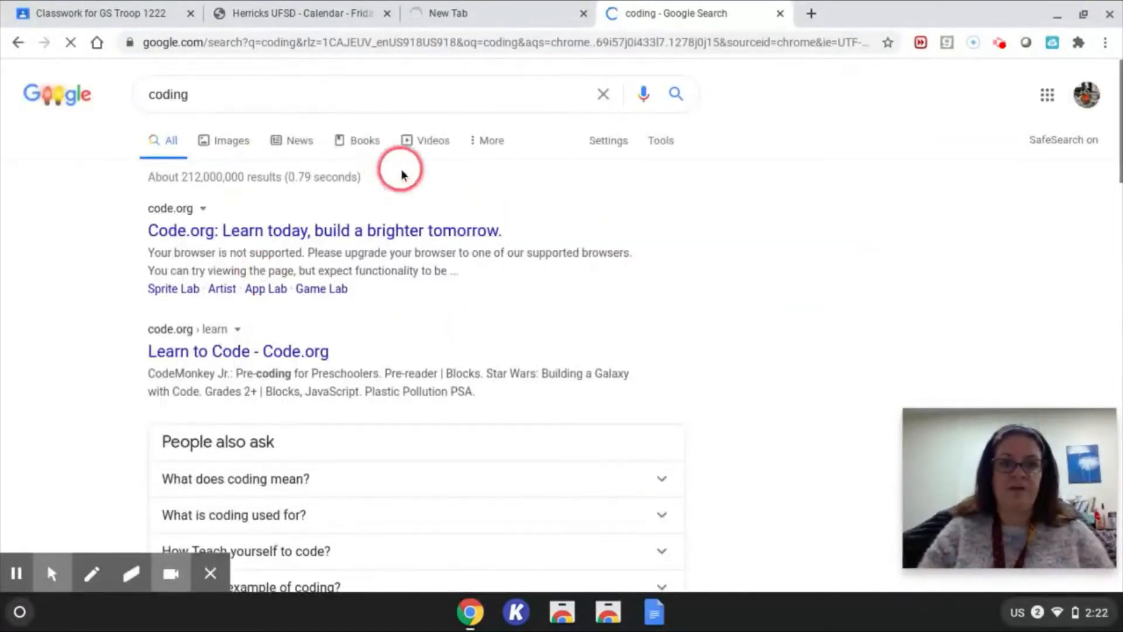
left_click(427, 143)
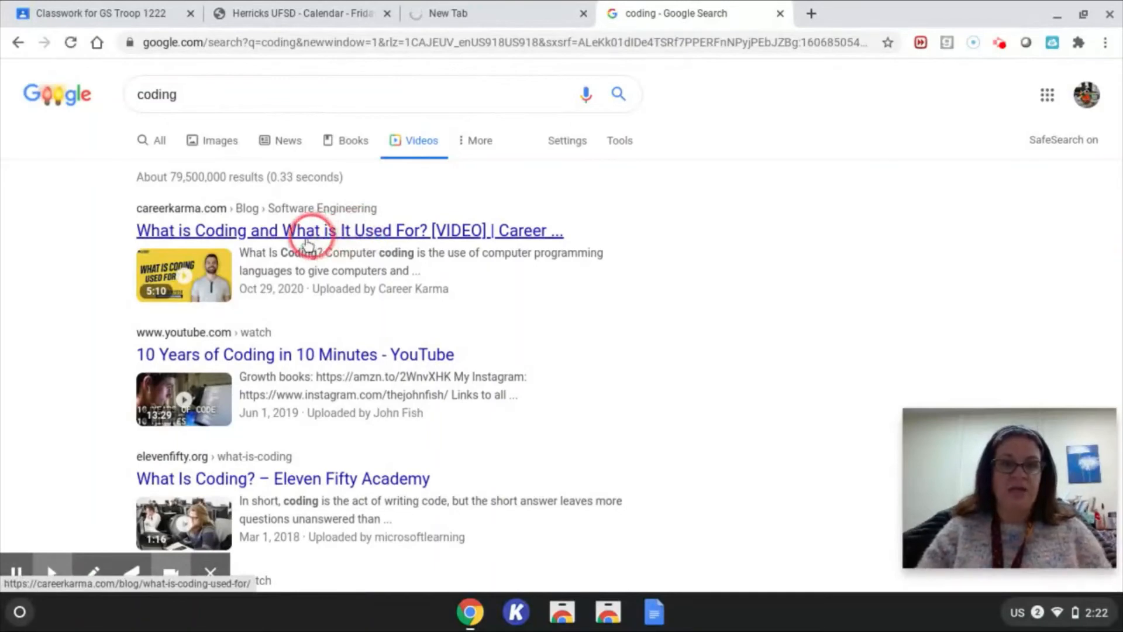
left_click(246, 232)
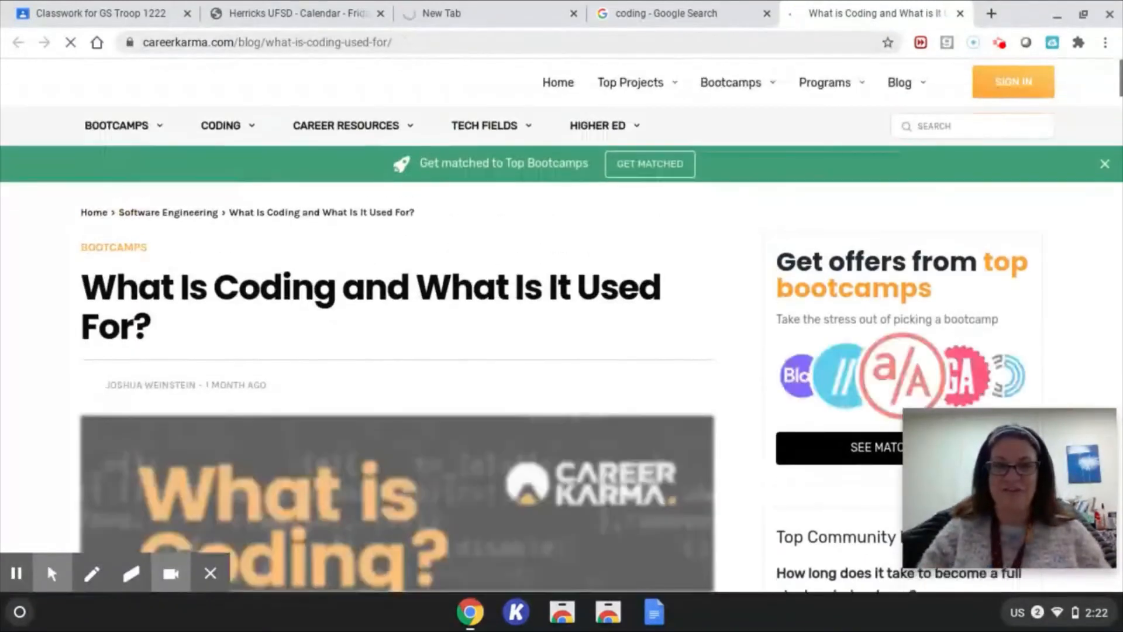
Copy the coding article's web address, and close both the article and the unloaded gssc.us page
left_click(408, 42)
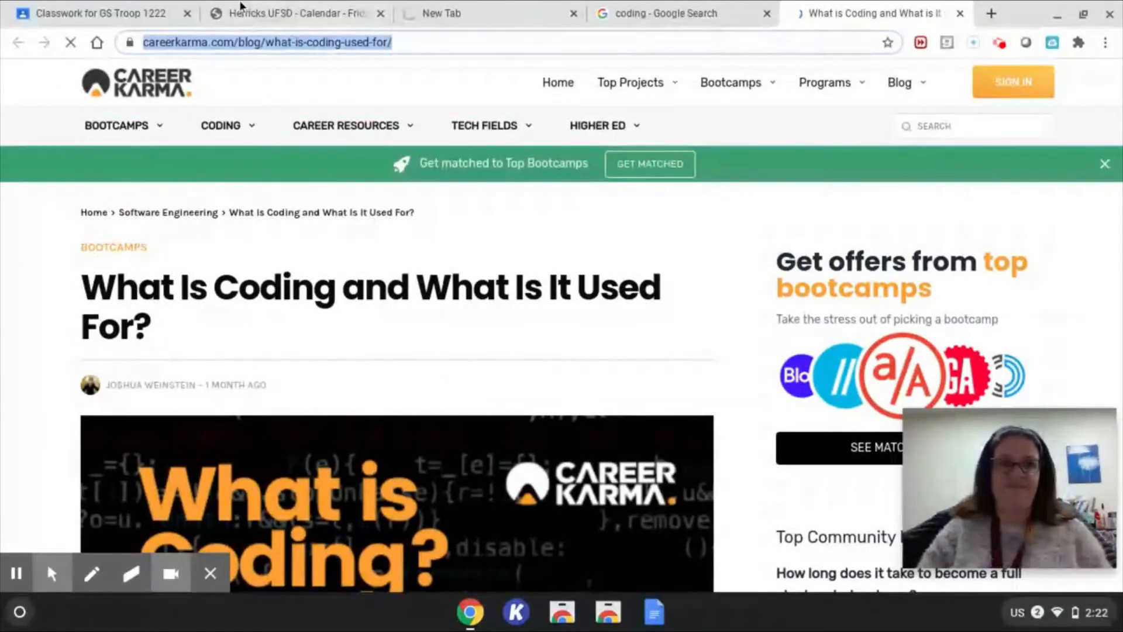
left_click(573, 13)
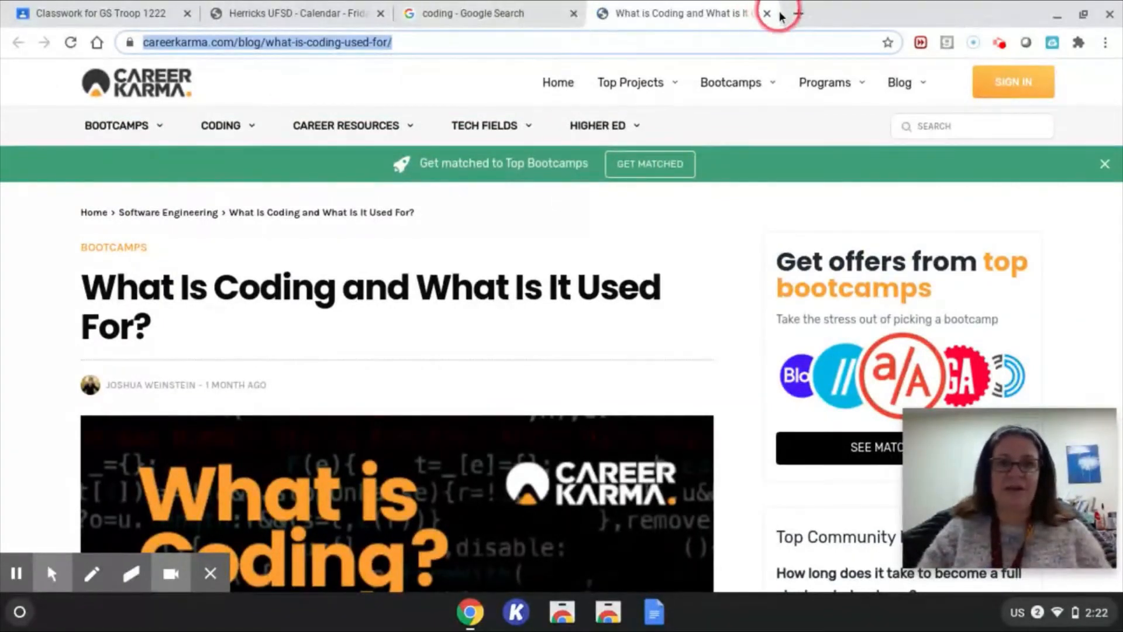
left_click(767, 13)
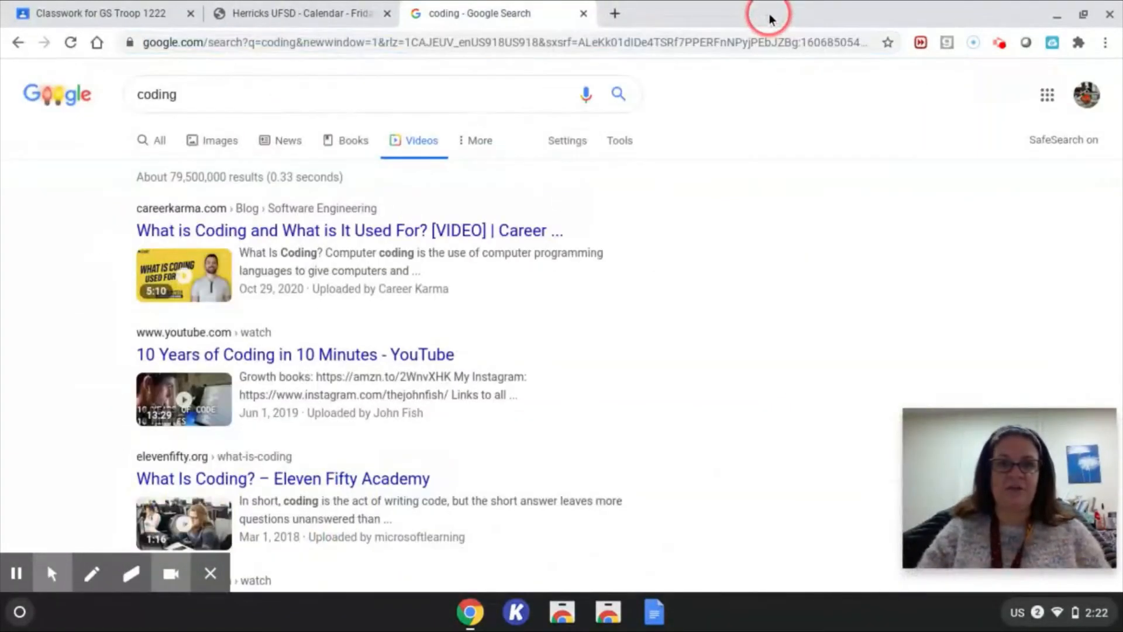
Return to the Classwork page and start a new assignment titled "Coding Badge"
left_click(63, 9)
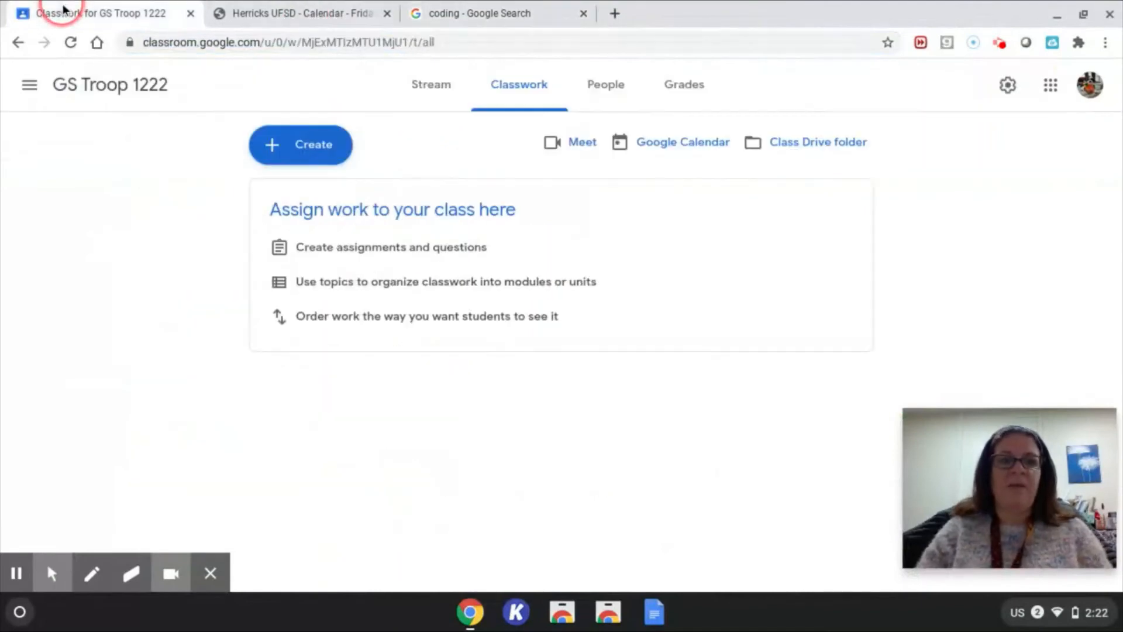
left_click(310, 154)
left_click(327, 202)
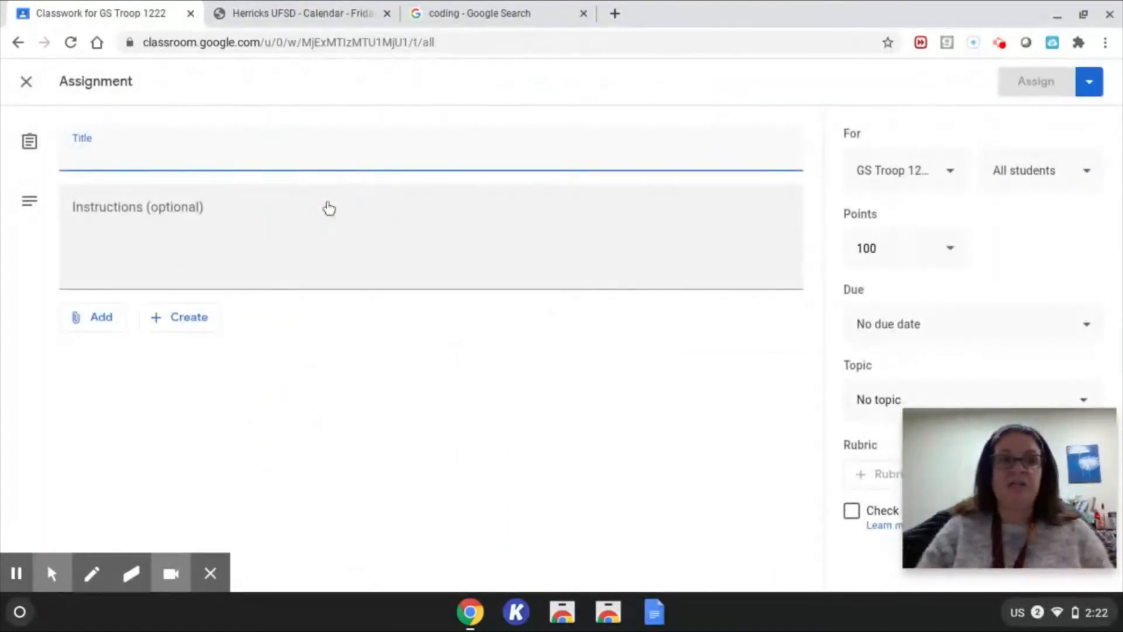
type("Coding Badge")
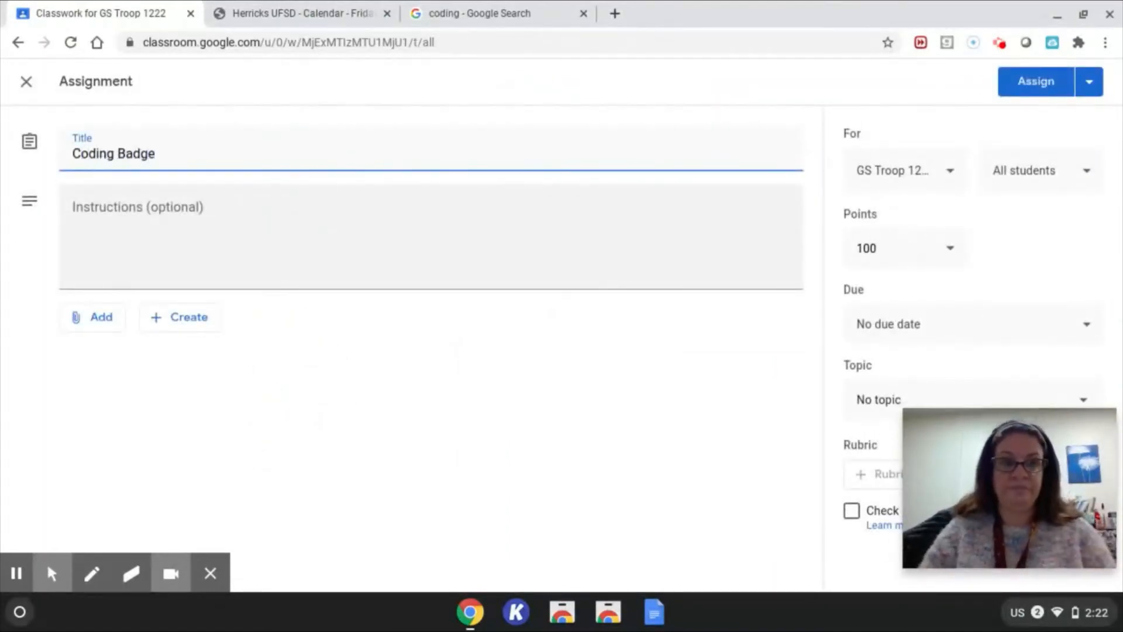
Enter the instructions "THe first step in our coding badge is to watch a video that will teach us what coding is used for."
left_click(240, 236)
type("THe")
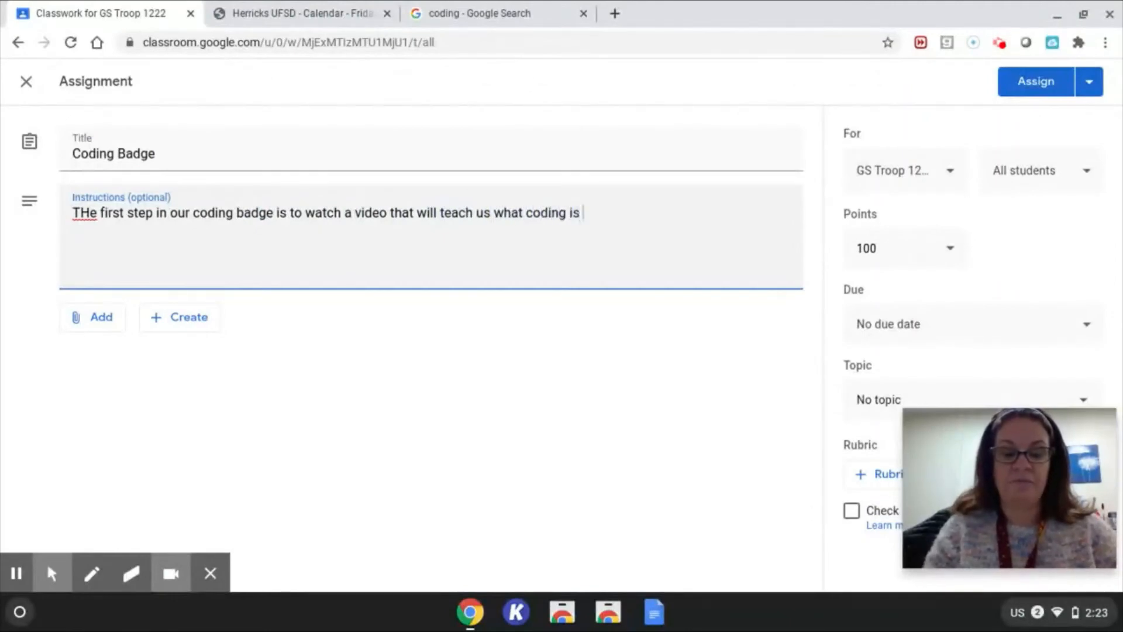
type("used for.")
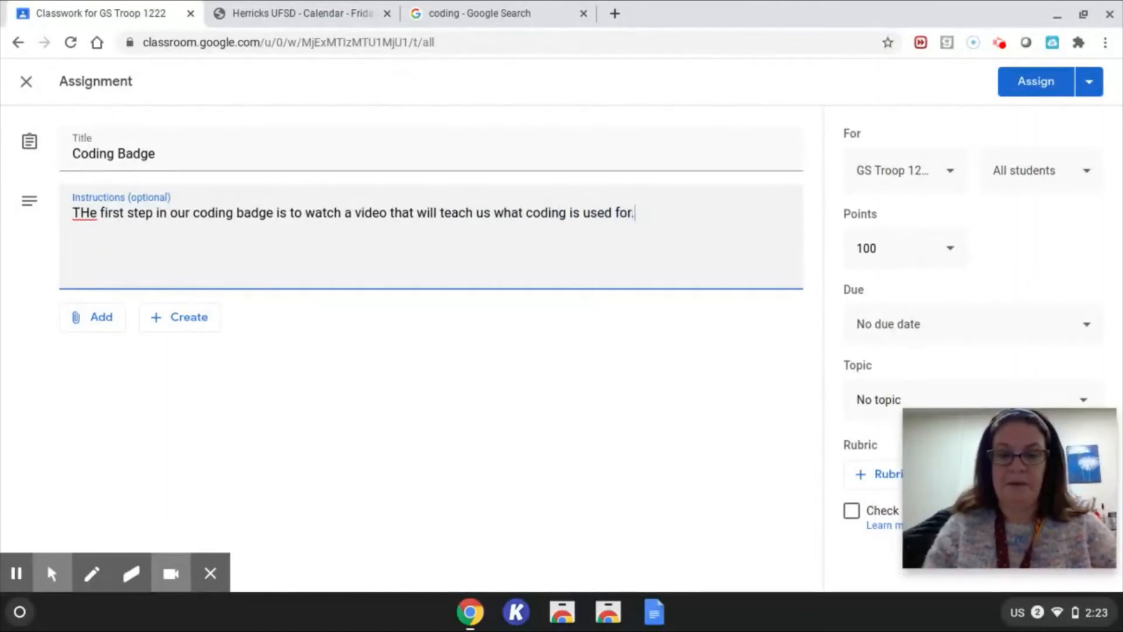
Attach the copied careerkarma.com coding article to the Coding Badge assignment as a link
left_click(102, 318)
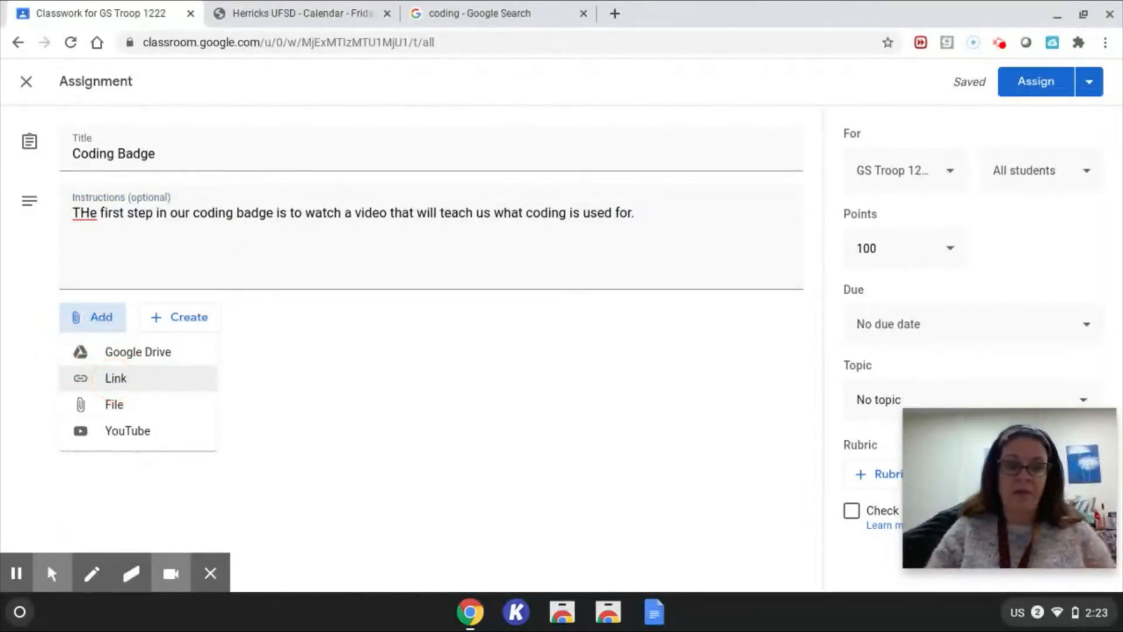
left_click(107, 377)
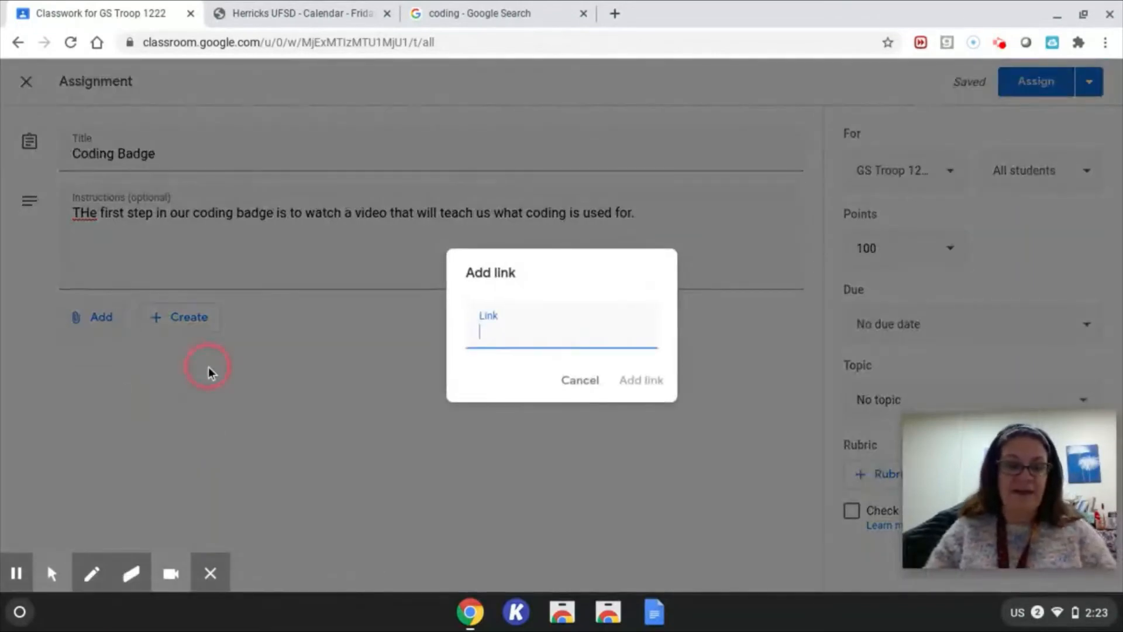
key("ctrl+v")
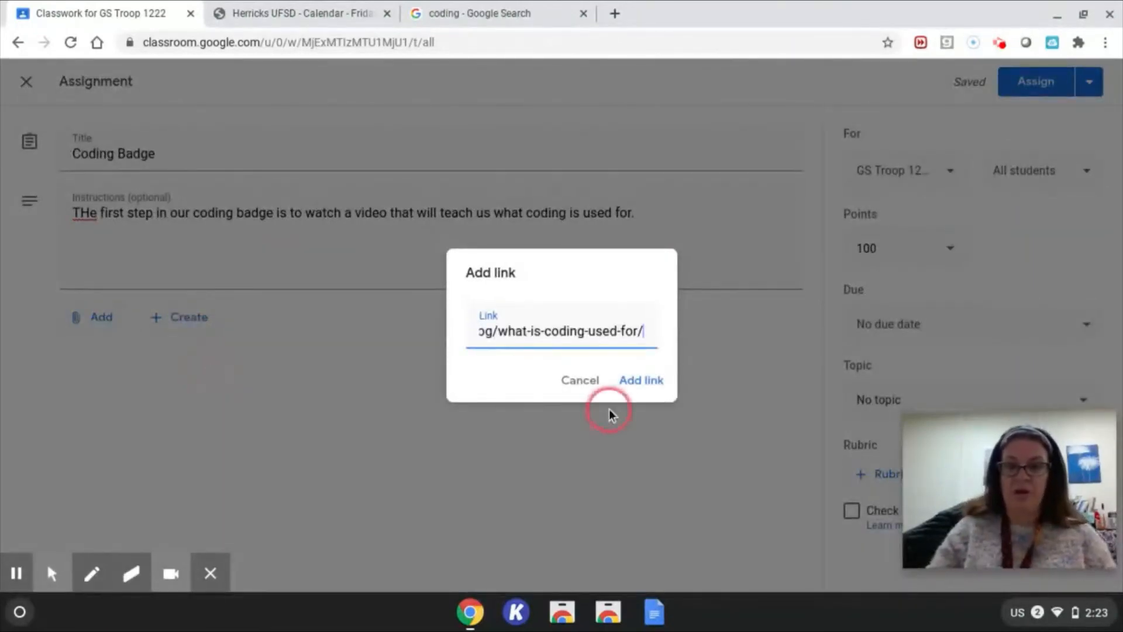
left_click(638, 382)
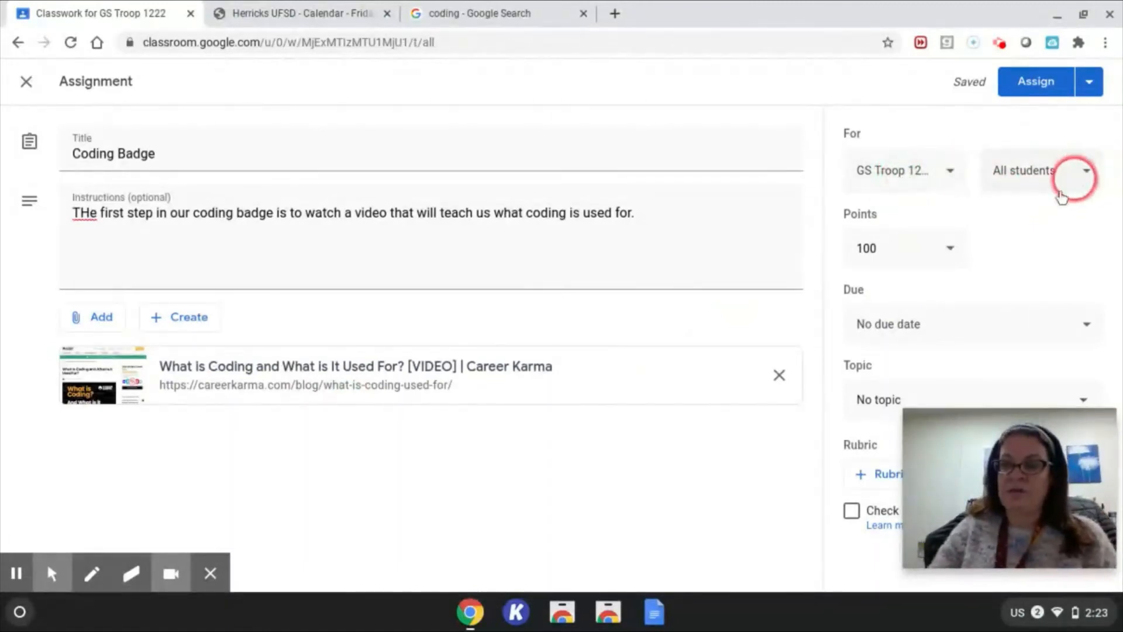
Make the Coding Badge assignment ungraded and set its due date to Dec 11, 2020
left_click(949, 250)
left_click(893, 289)
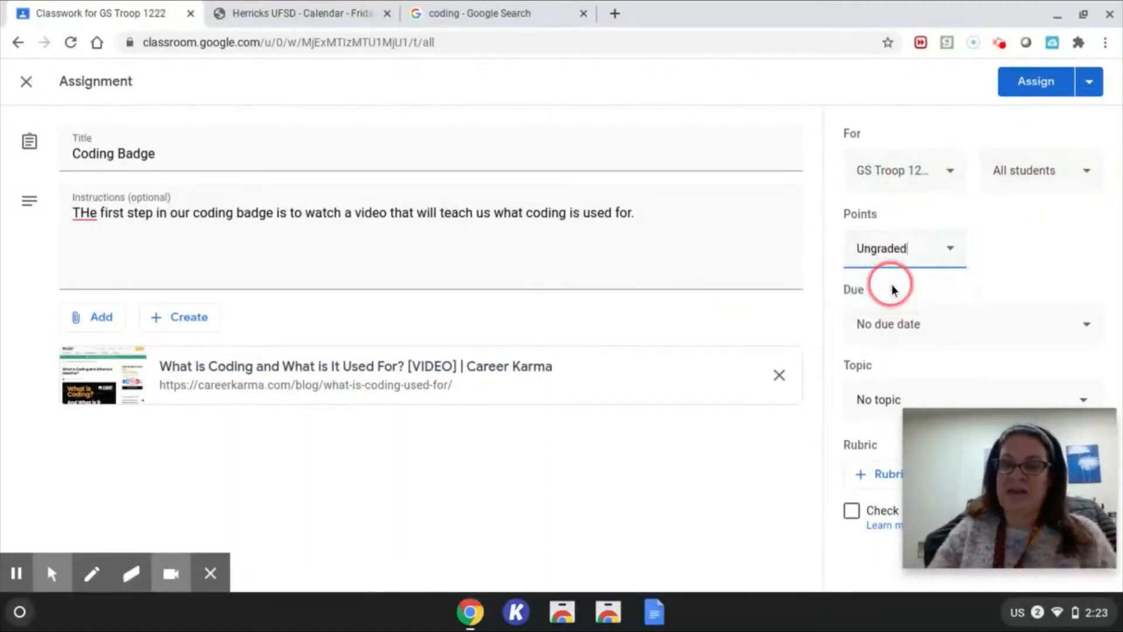
left_click(926, 319)
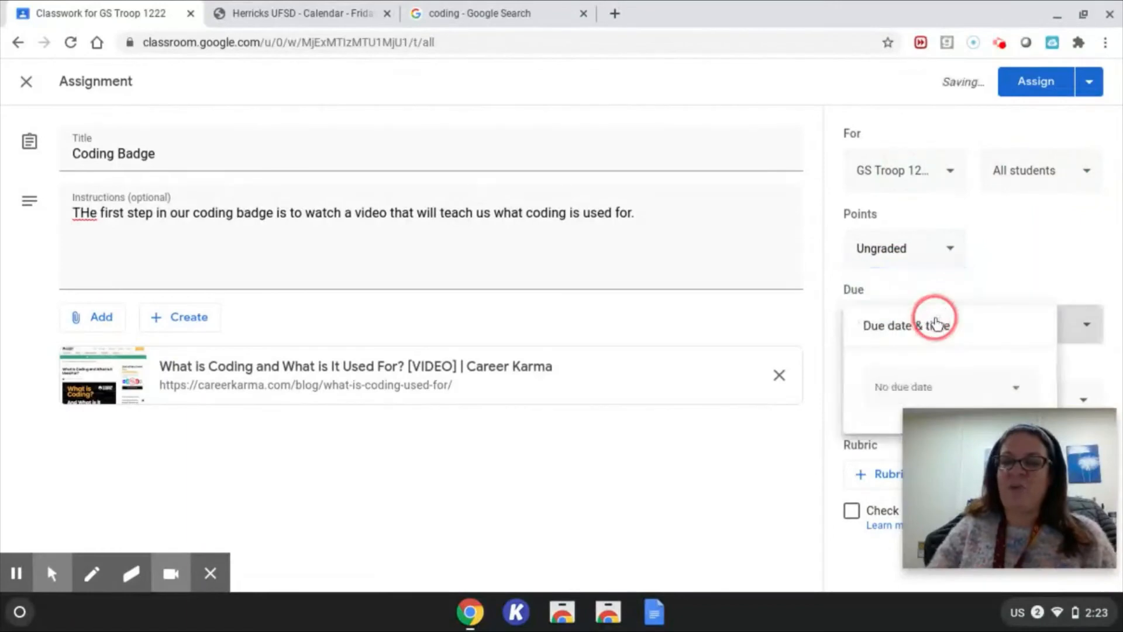
left_click(1016, 387)
left_click(1053, 458)
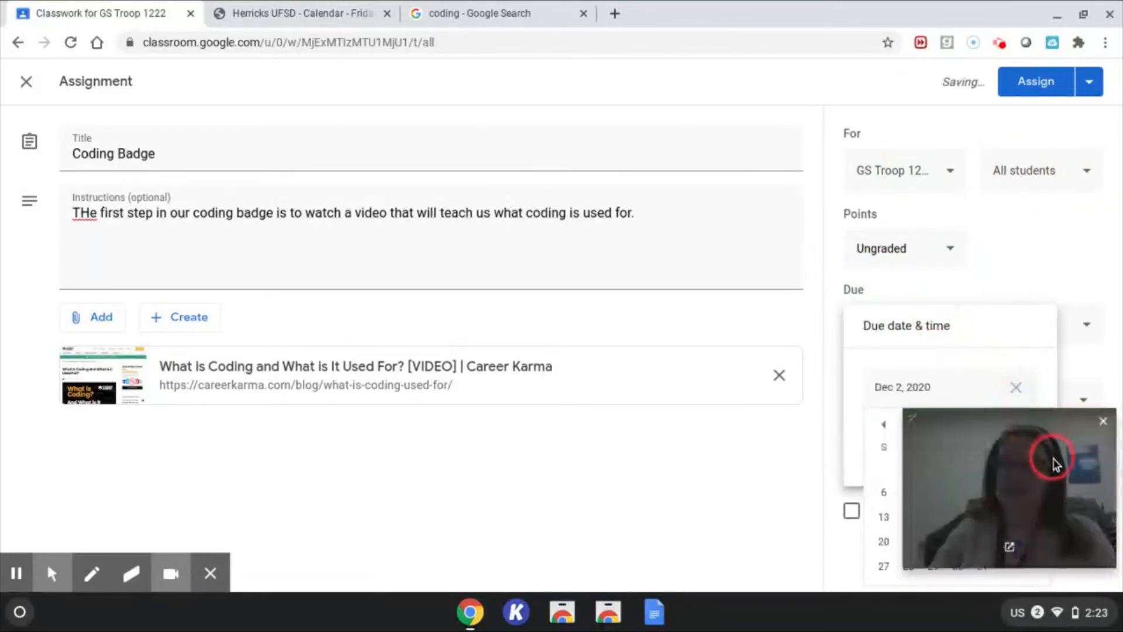
left_click_drag(1053, 458, 1030, 174)
left_click(1007, 492)
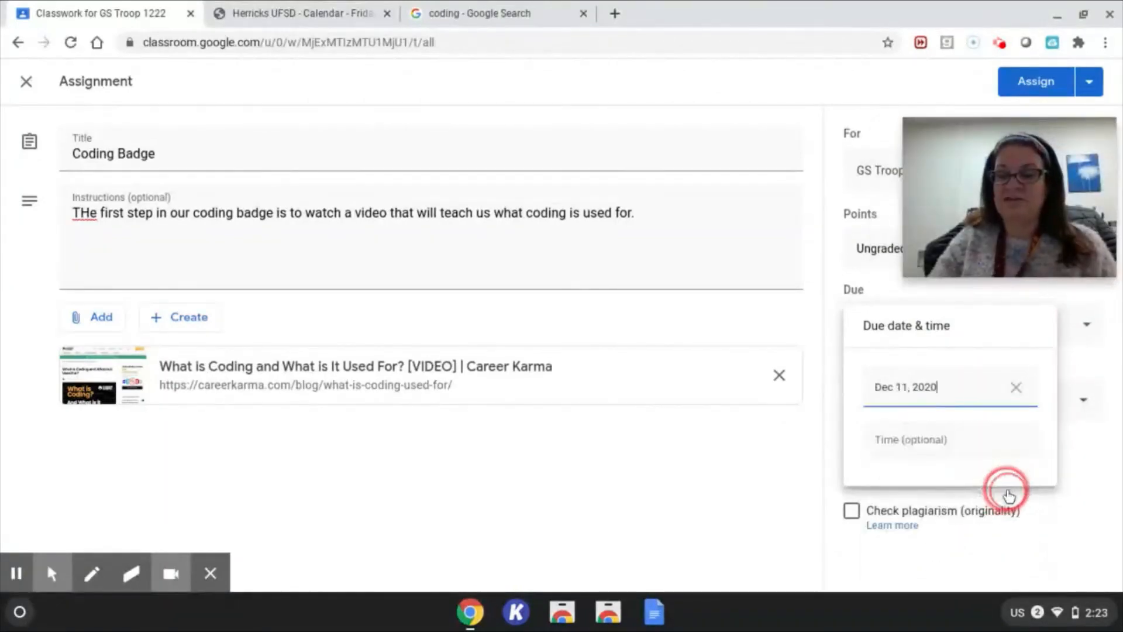
left_click(1066, 516)
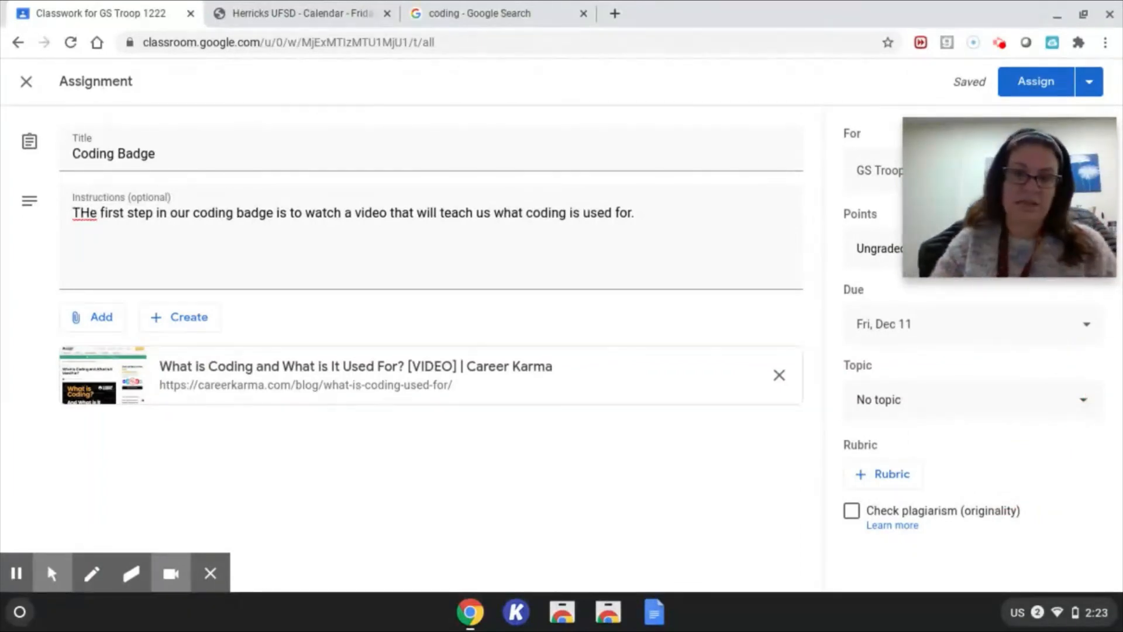
Create a new topic named "Badges" for the Coding Badge assignment and assign it to the class
left_click(1068, 401)
left_click(916, 432)
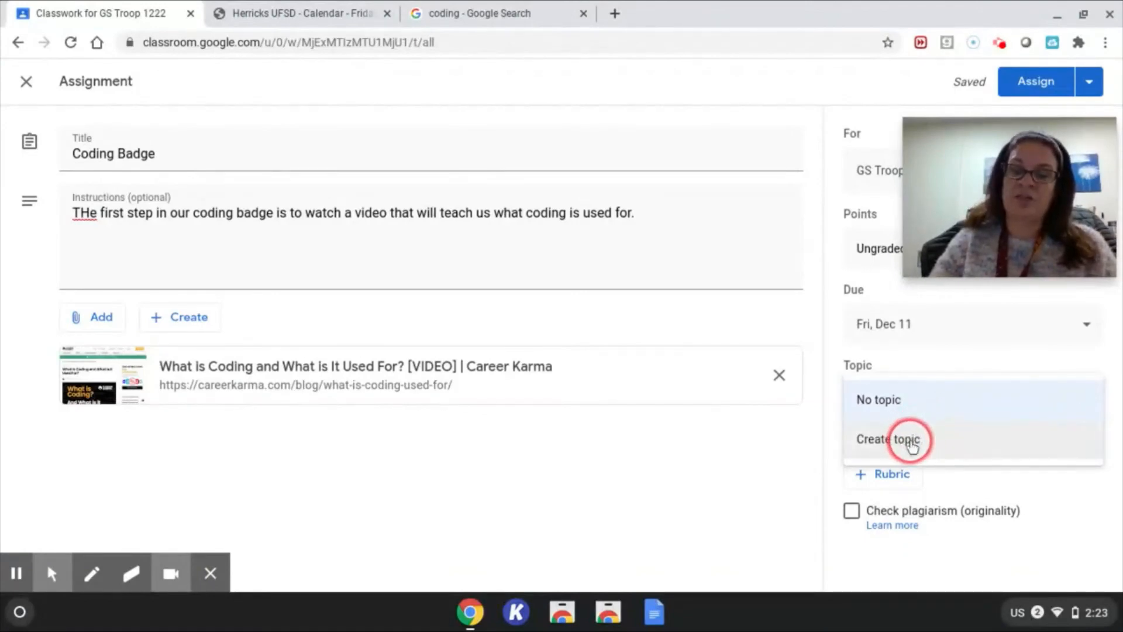
left_click(907, 442)
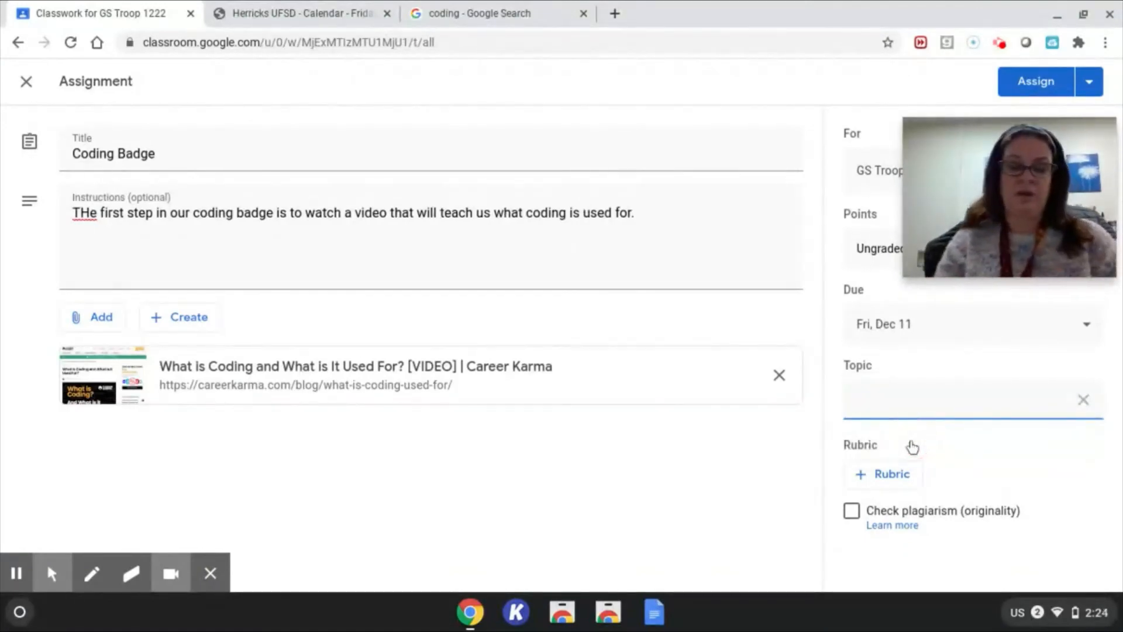
type("Badges")
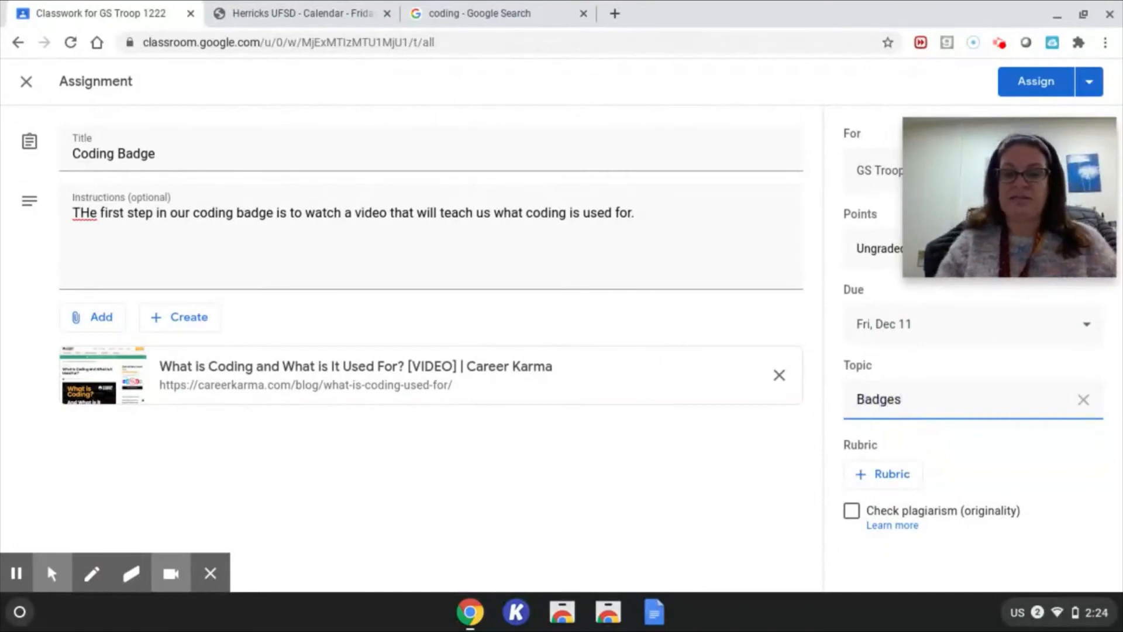
mouse_move(1048, 128)
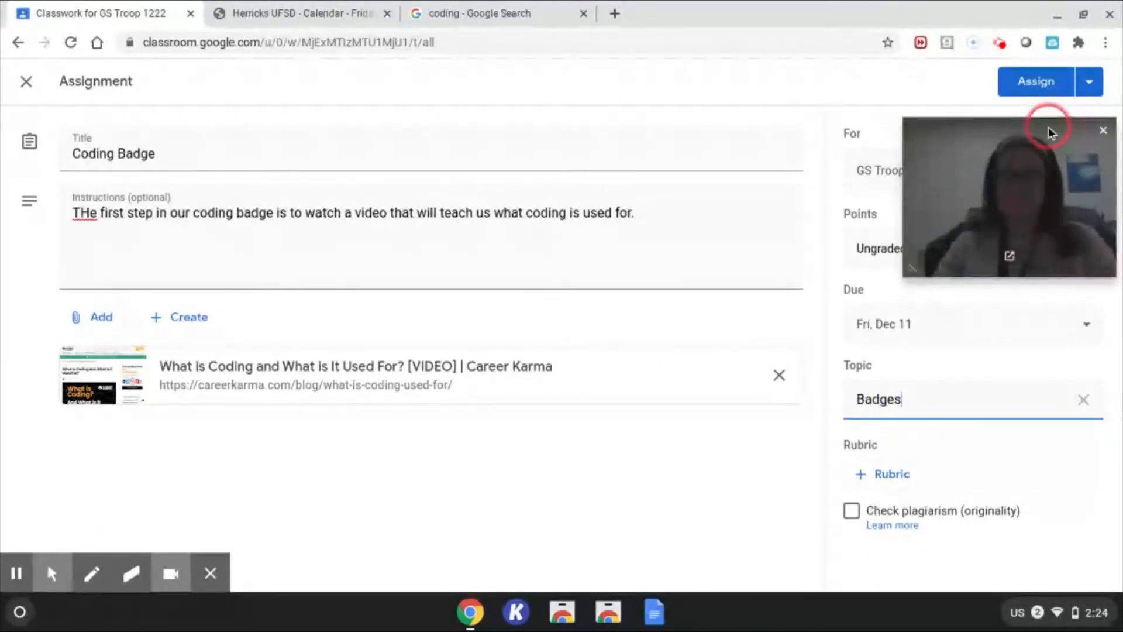
left_click(1028, 84)
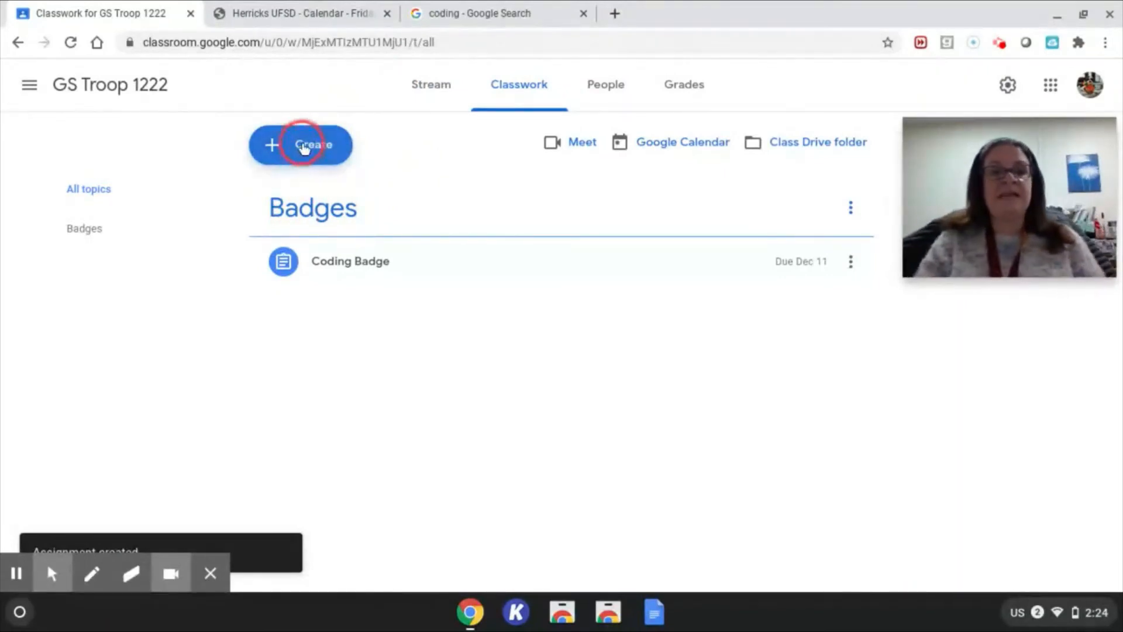
Search Google for "girl scout cookies" in a new tab, and copy the web address of the girlscouts.org "Meet the Cookies" page
left_click(614, 13)
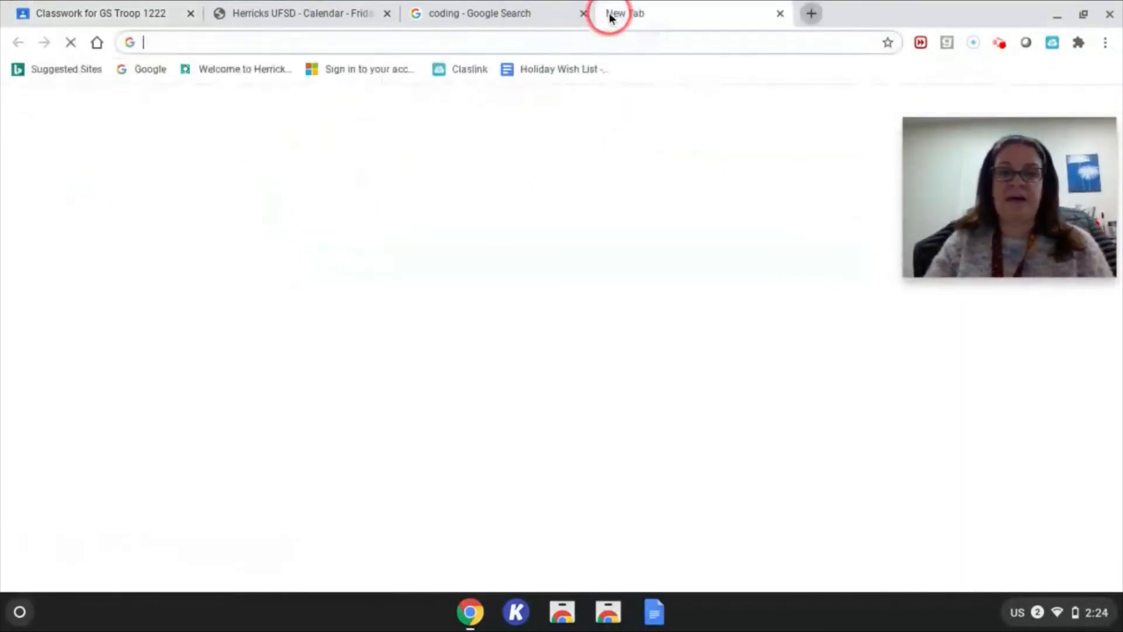
left_click(459, 355)
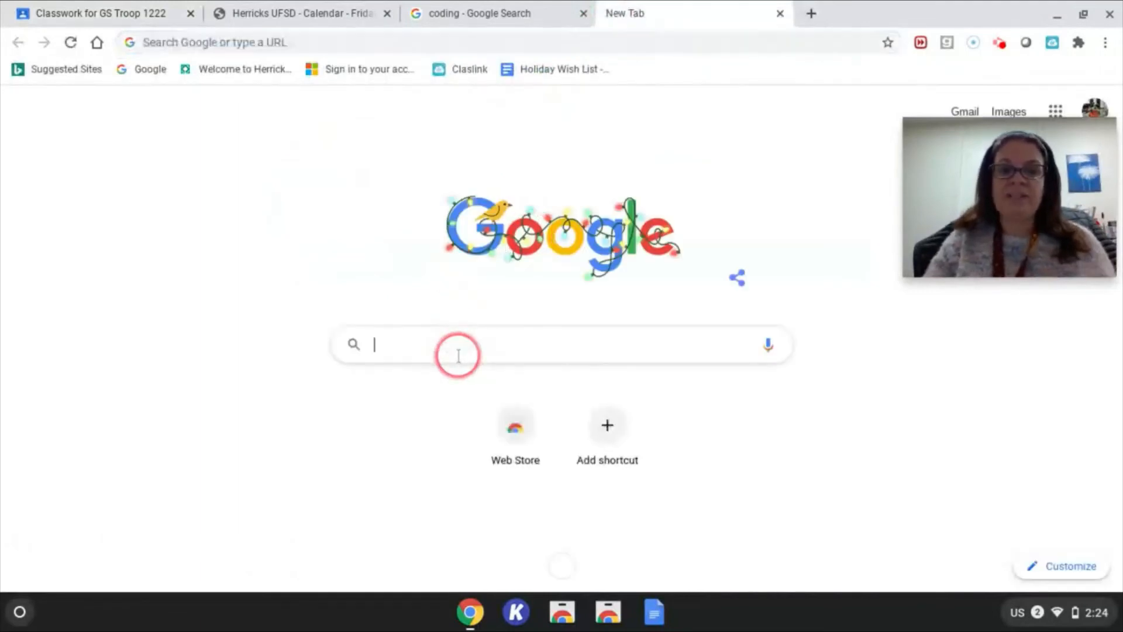
type("girl sc")
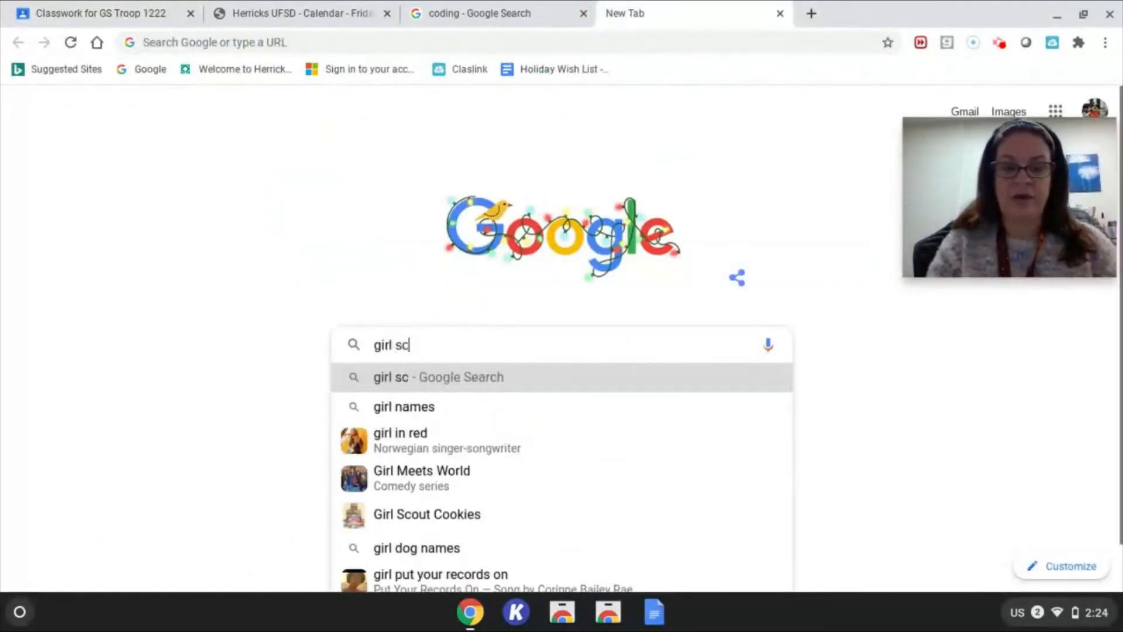
type("out cookies")
key("Return")
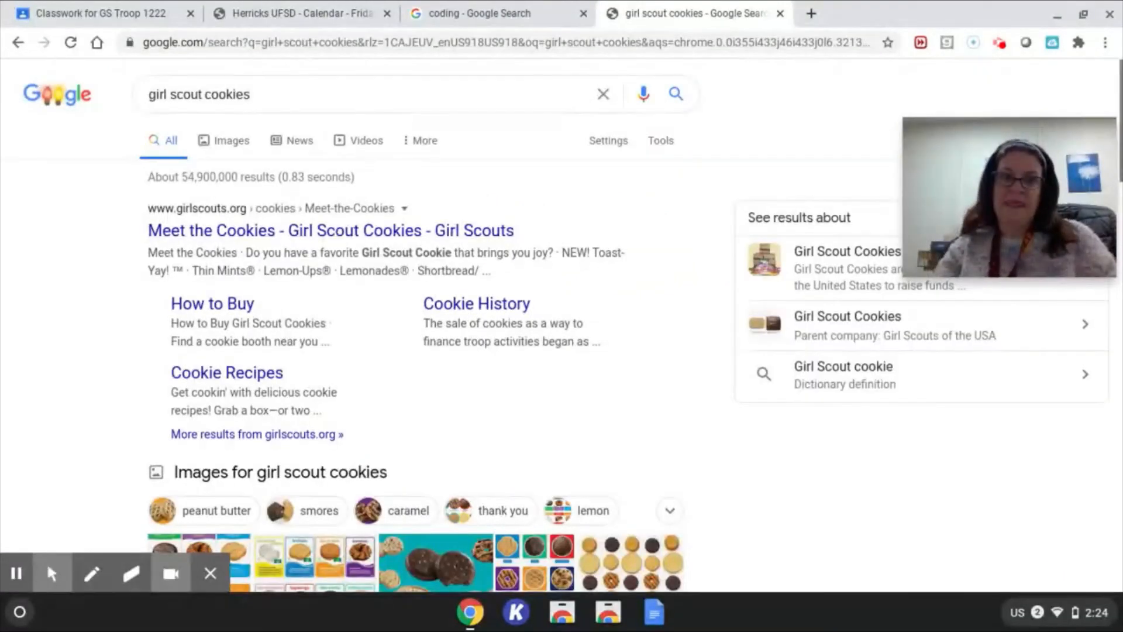
left_click(269, 234)
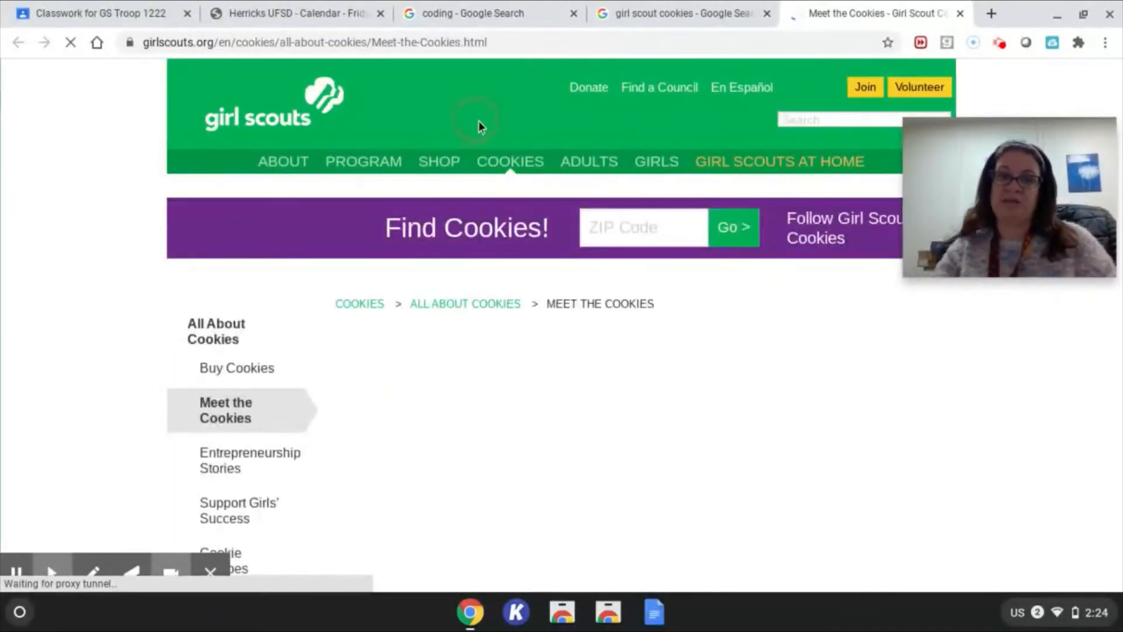
left_click(514, 45)
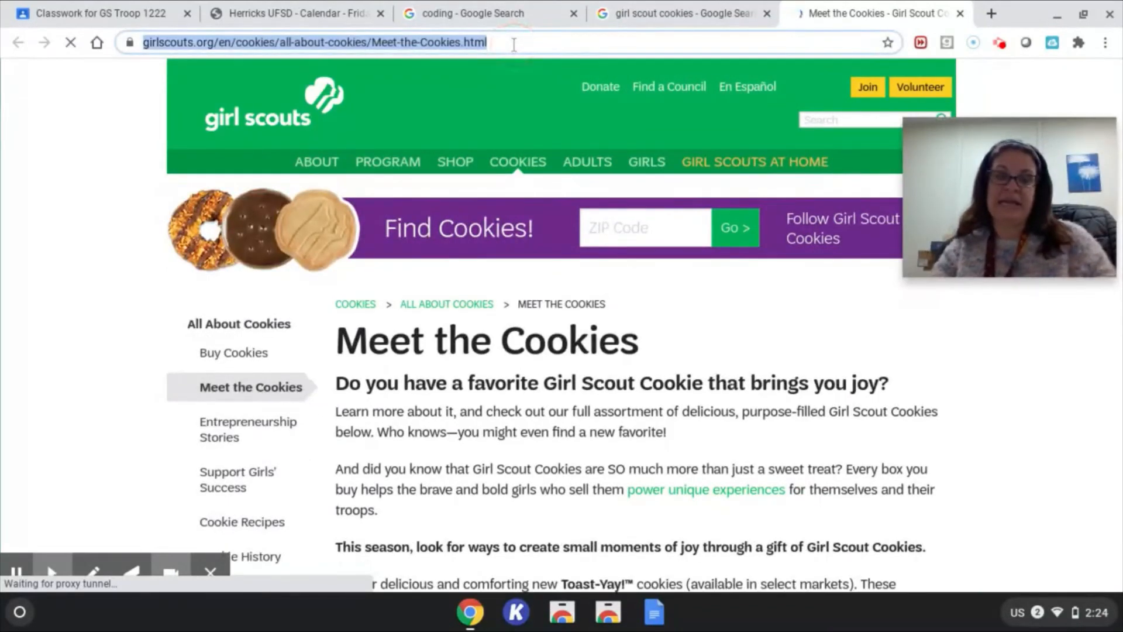
Return to the Classwork page and start a new material titled "Cookie Info"
left_click(116, 16)
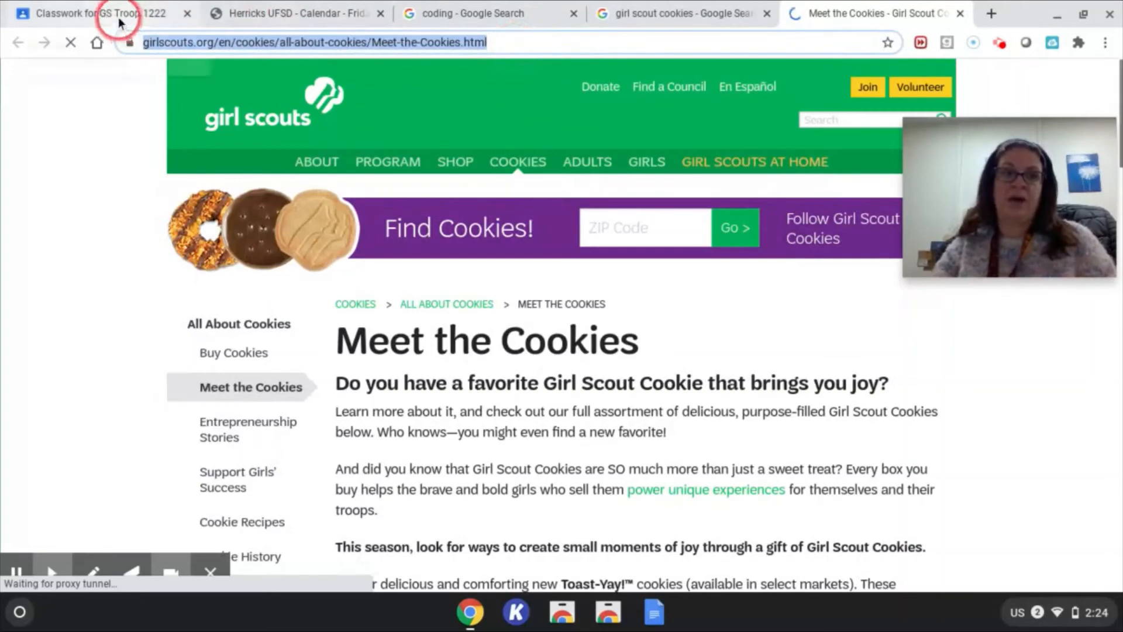
left_click(302, 142)
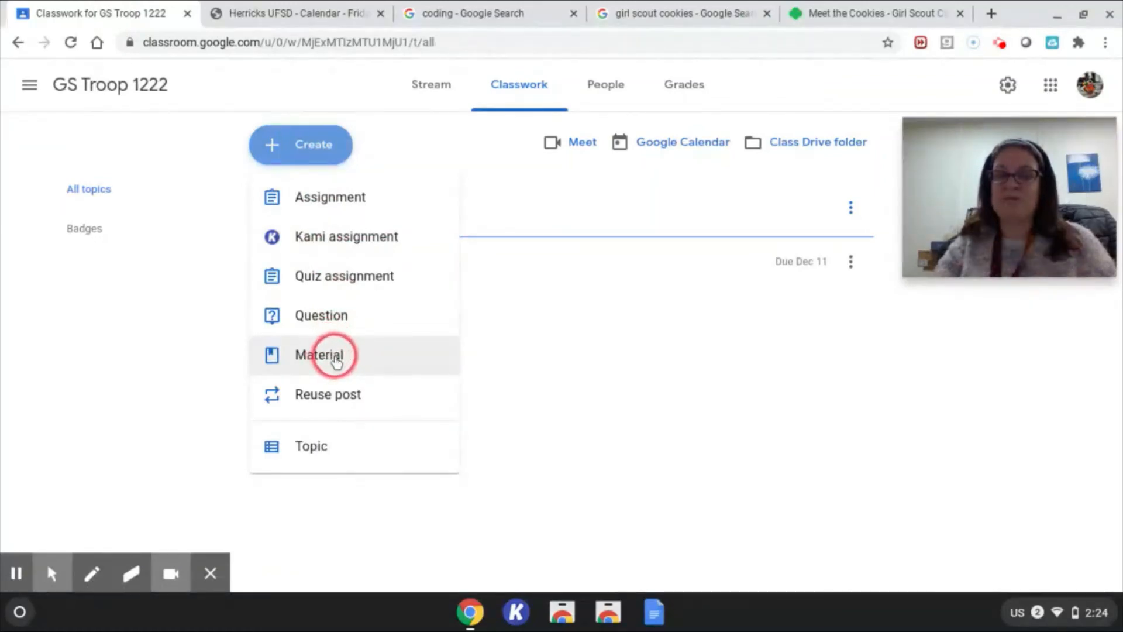
left_click(334, 361)
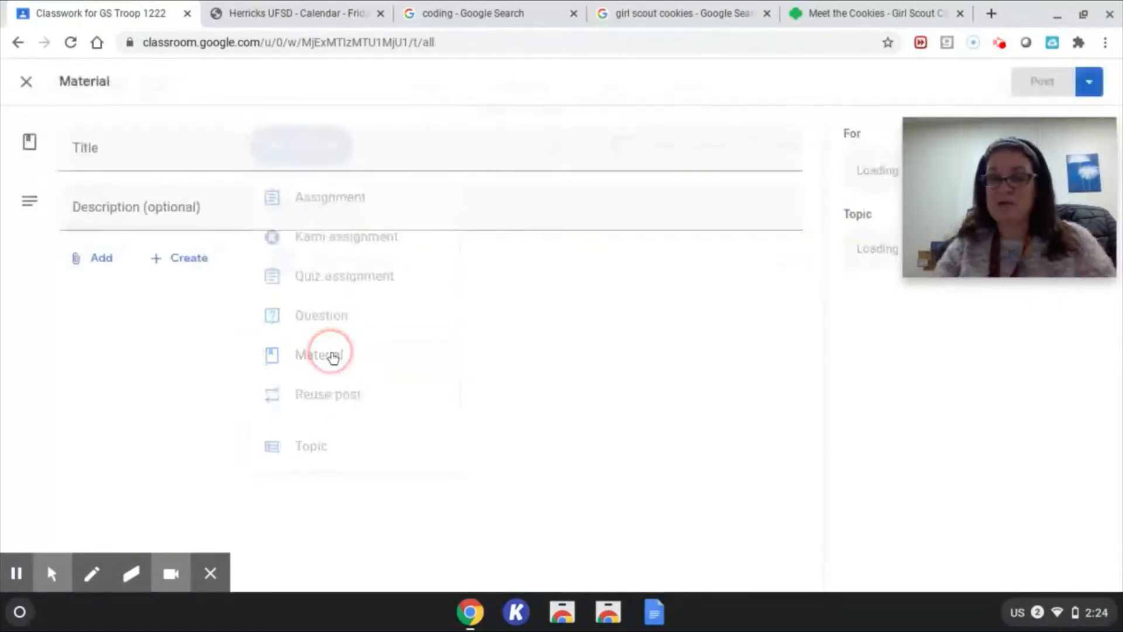
type("Co")
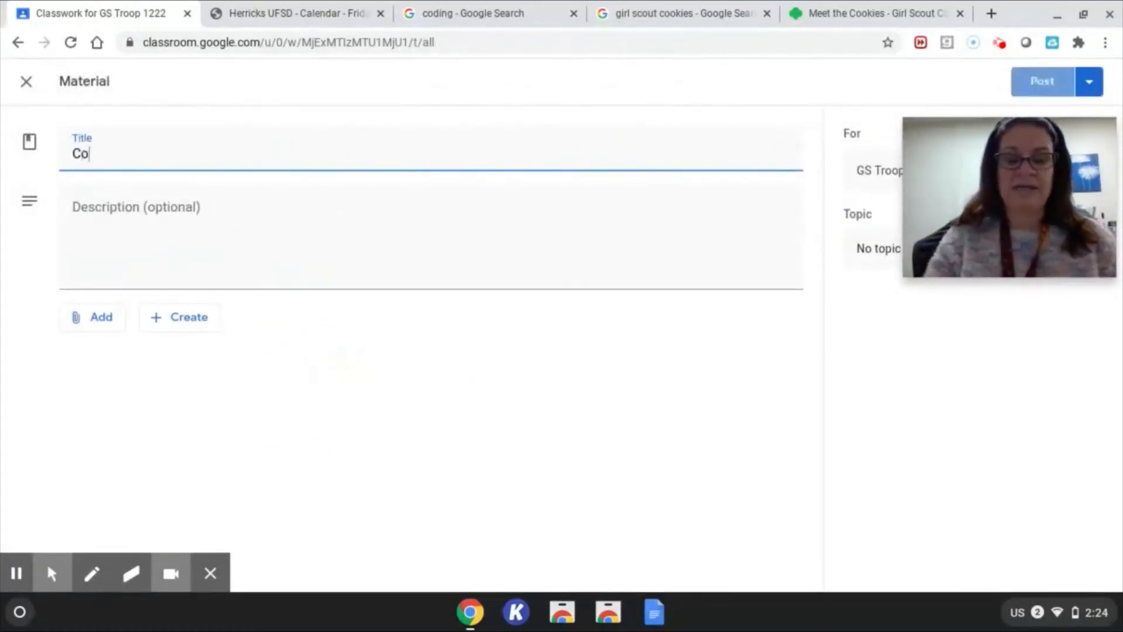
type("okie l")
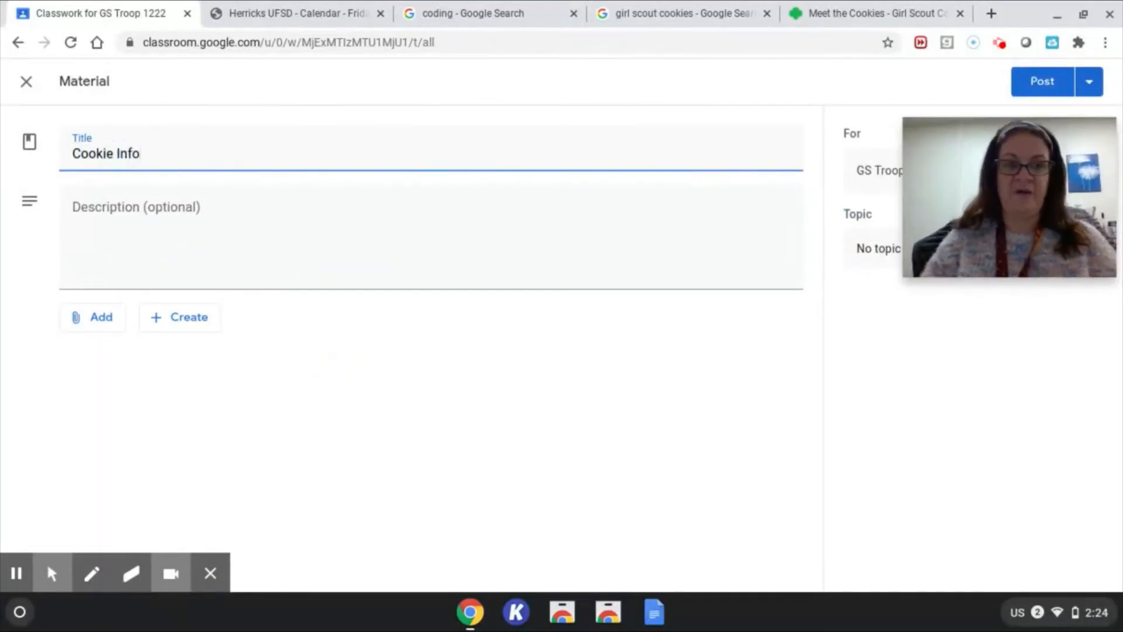
Attach the copied "Meet the Cookies" web address to the Cookie Info material as a link
left_click(107, 318)
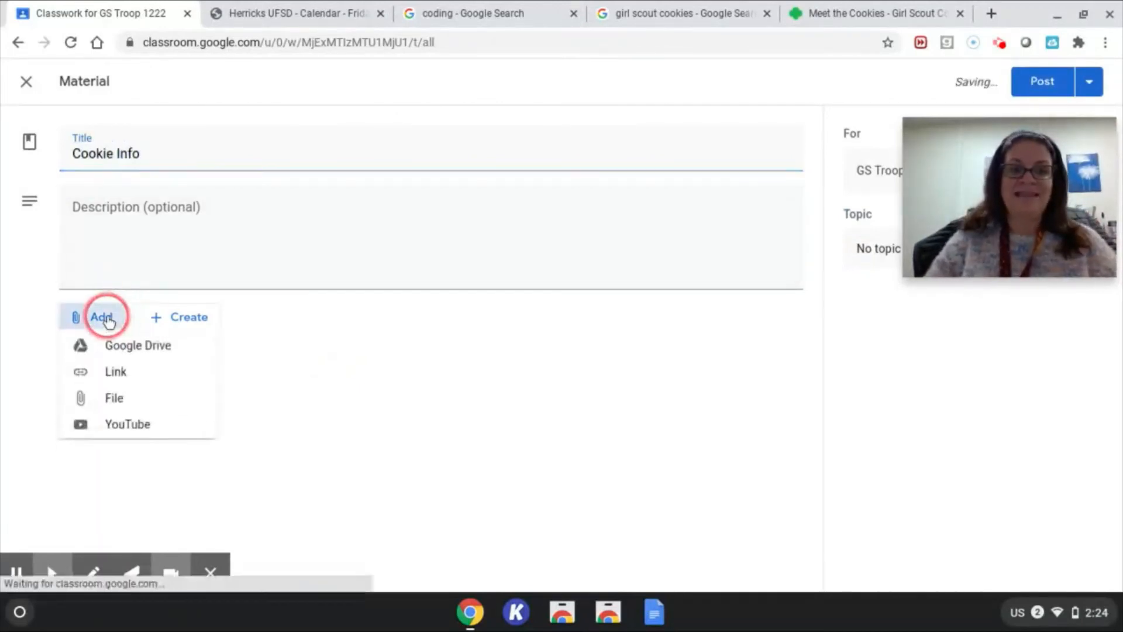
left_click(119, 379)
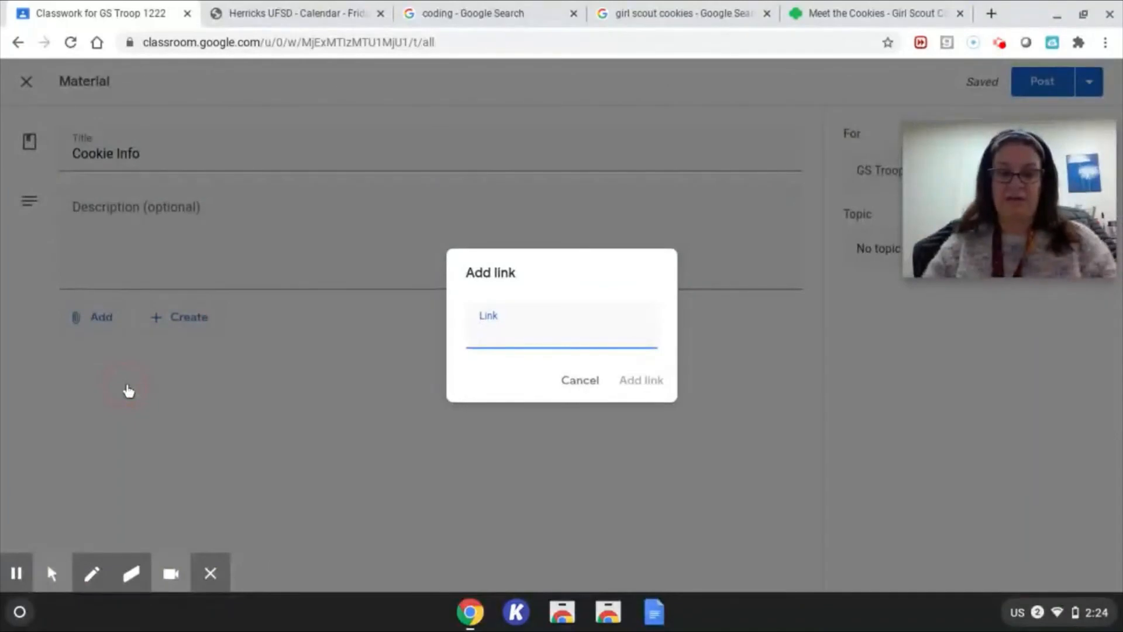
key("ctrl+v")
left_click(459, 391)
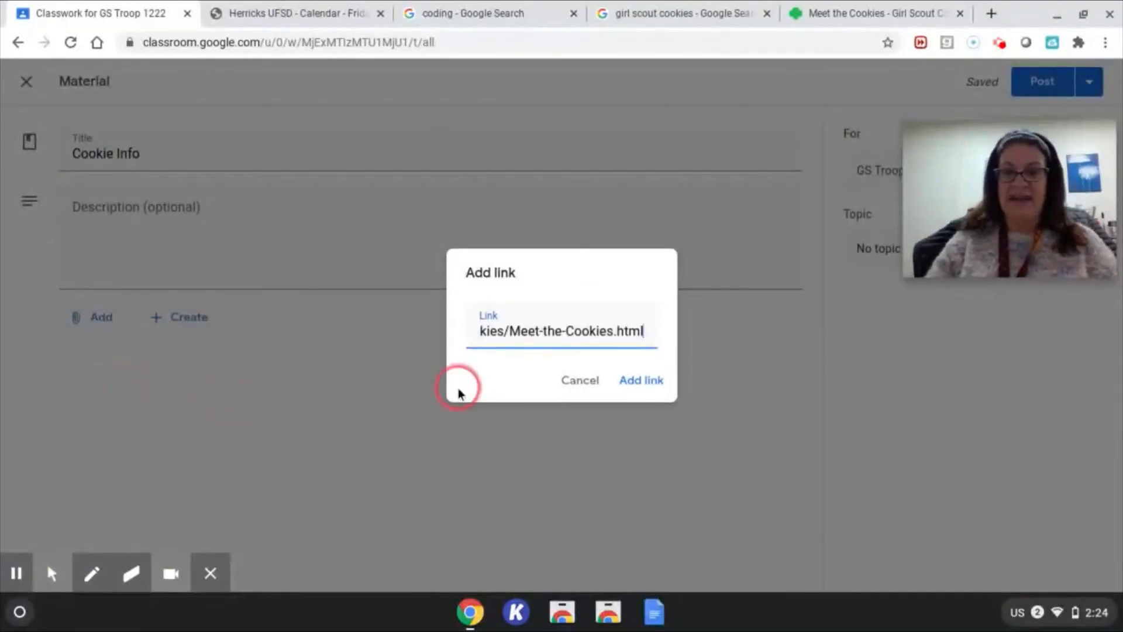
left_click(642, 381)
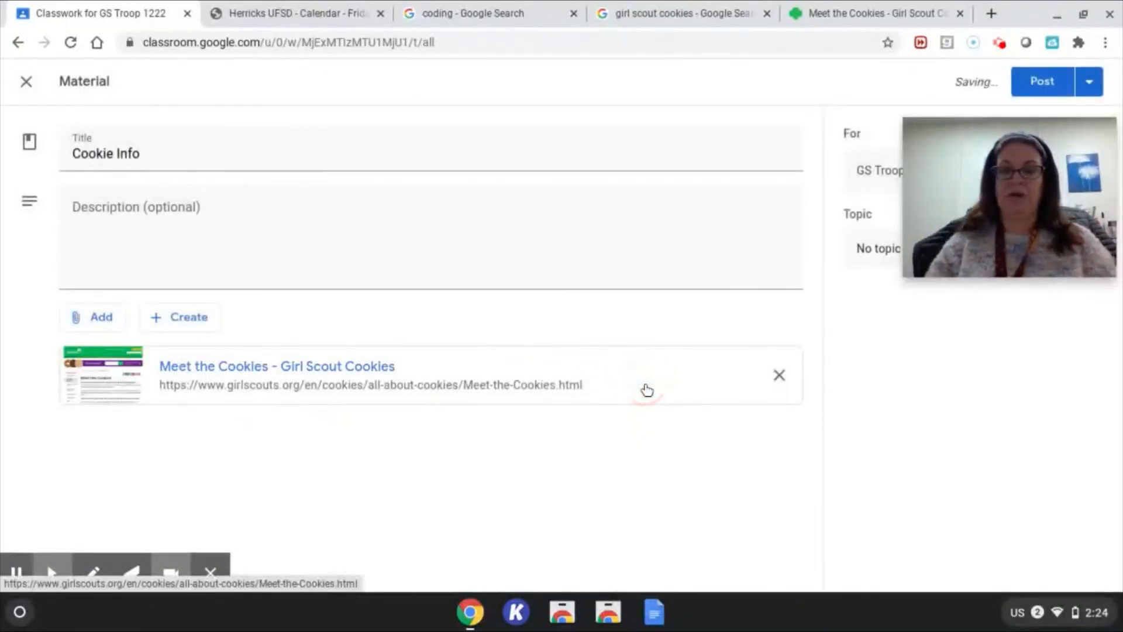
Create a new topic named "Cookie Info" for the material and post it to the class
left_click_drag(926, 210, 916, 403)
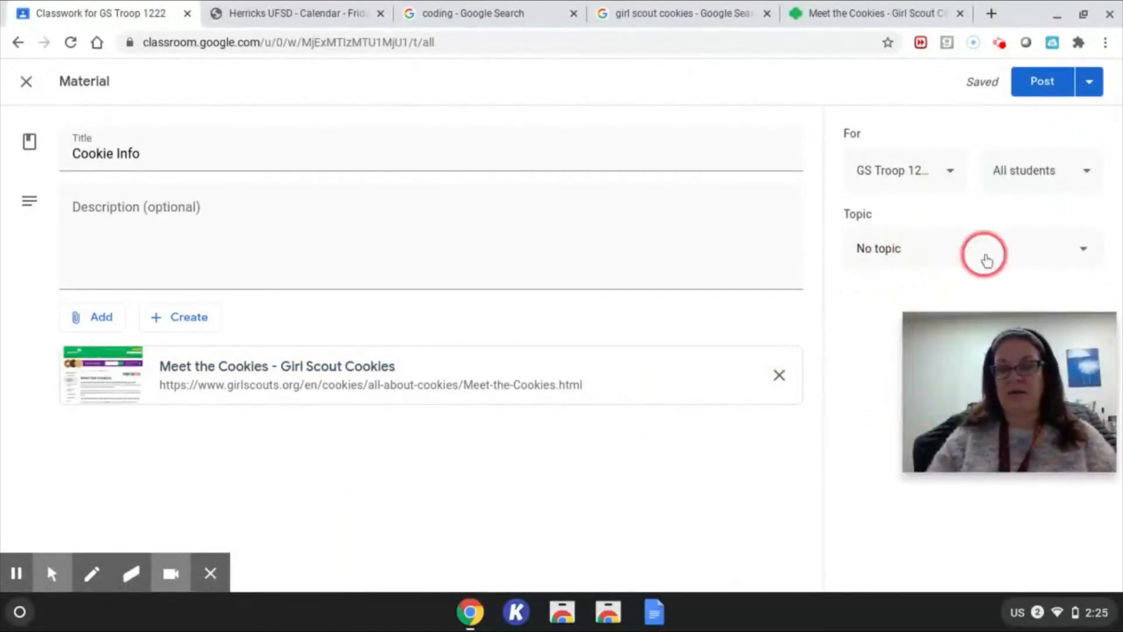
left_click(942, 255)
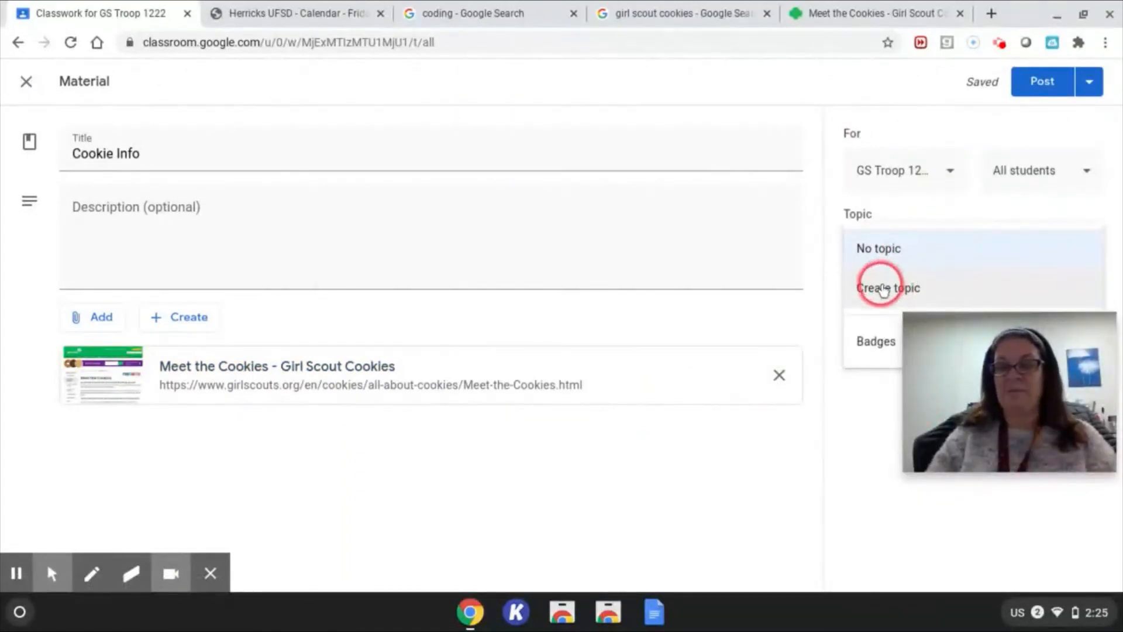
left_click(883, 288)
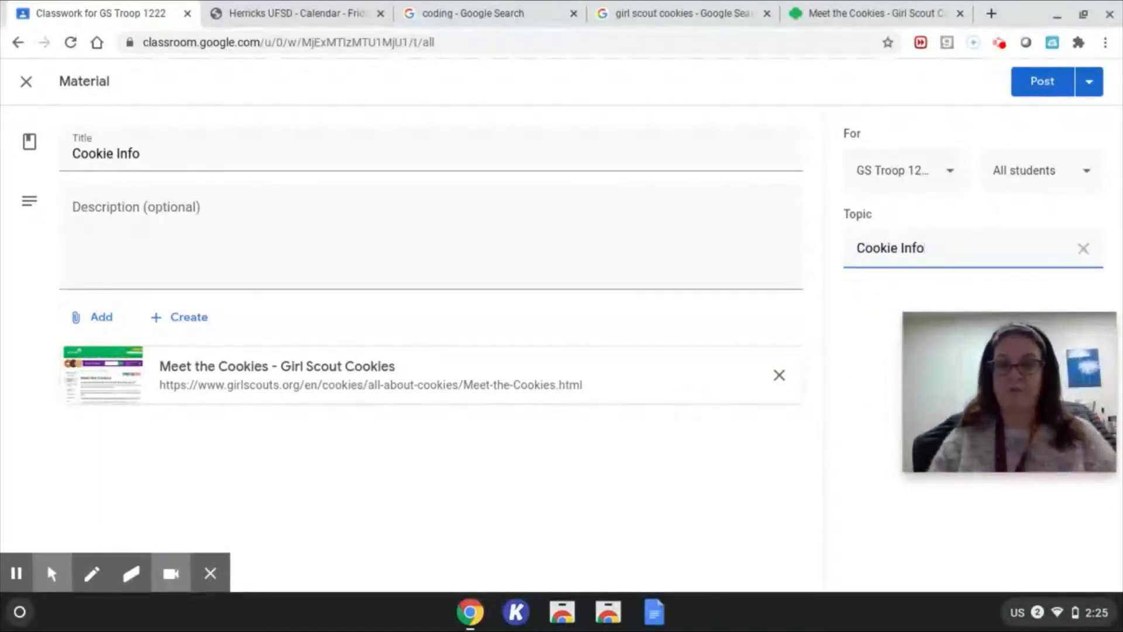
left_click(1045, 80)
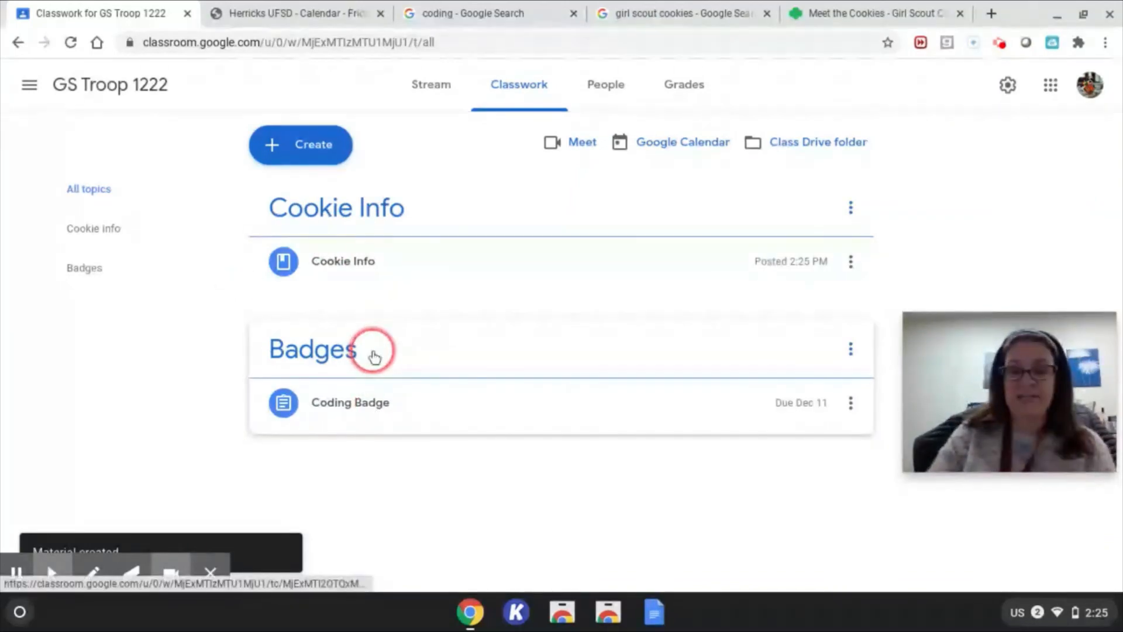
Expand the Coding Badge assignment under Badges to review its instructions, attached link and turn-in status
left_click(370, 410)
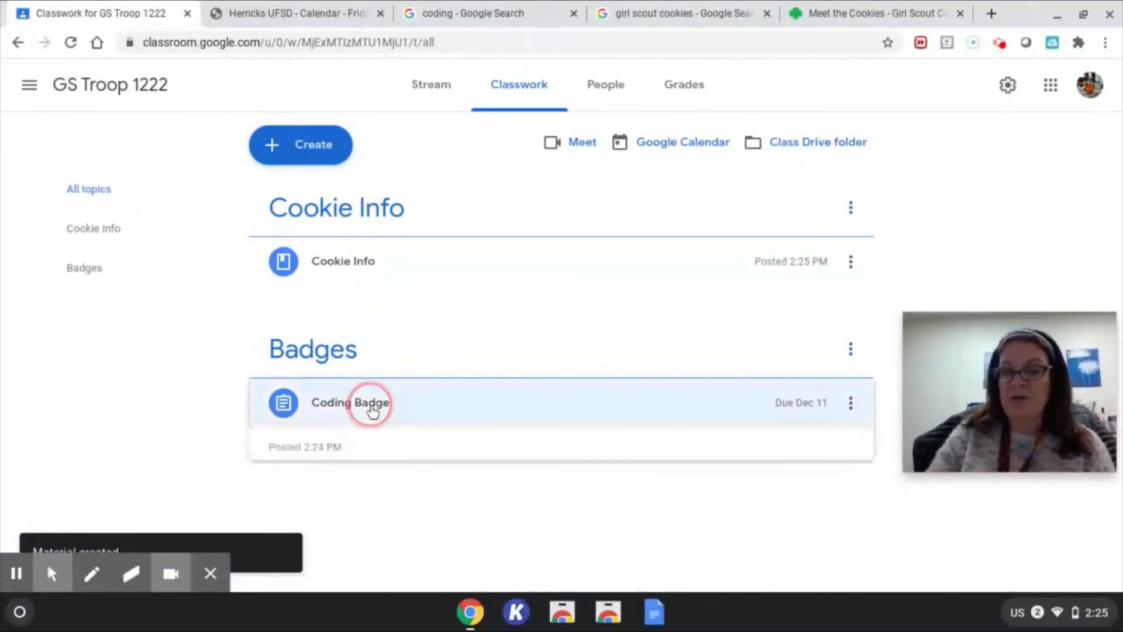
scroll(510, 477, "down", 2)
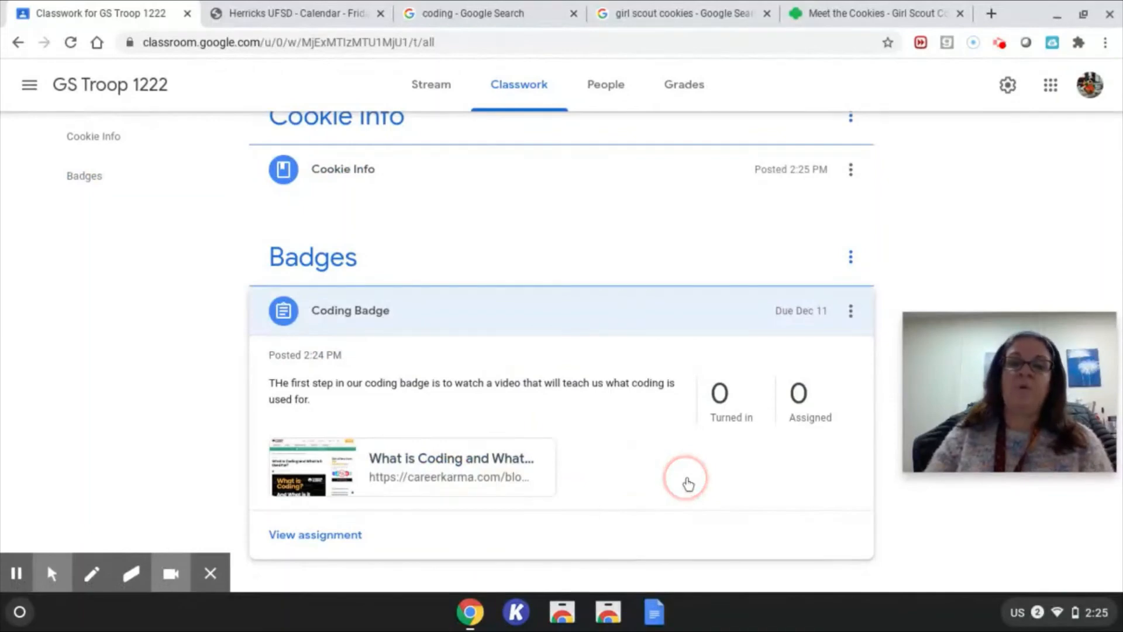
left_click(724, 418)
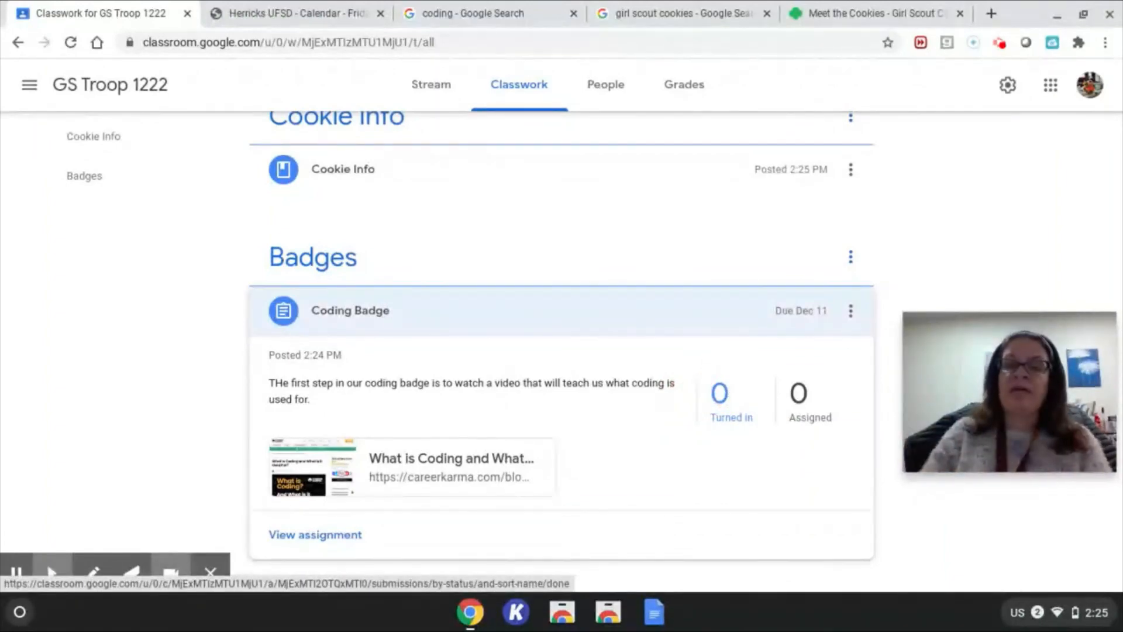
left_click(734, 412)
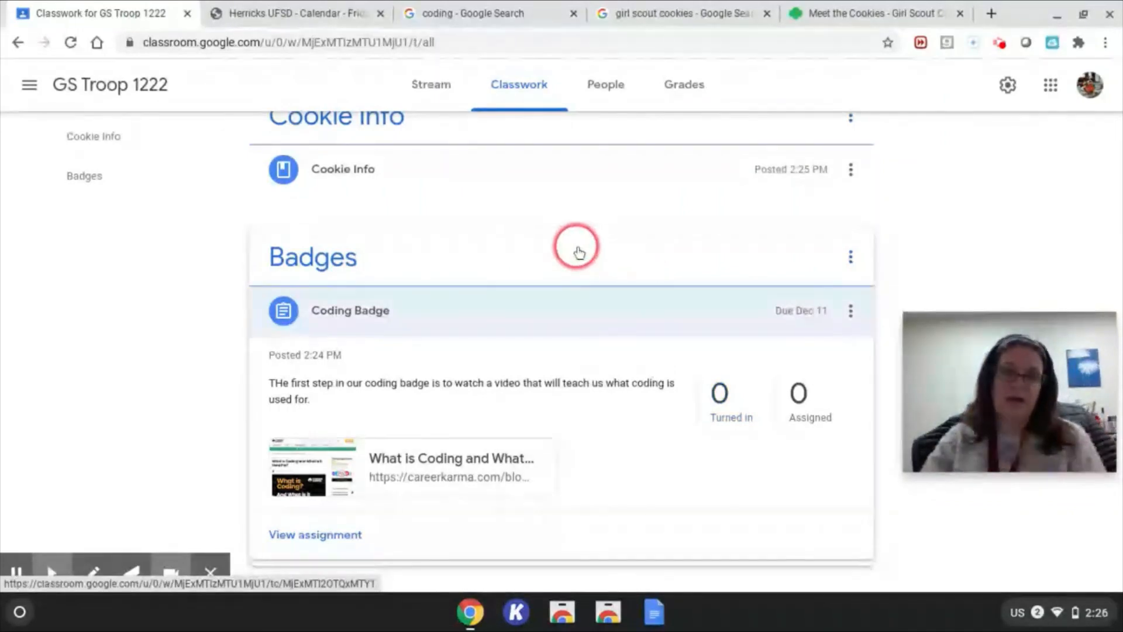
scroll(578, 252, "up", 2)
scroll(578, 252, "down", 2)
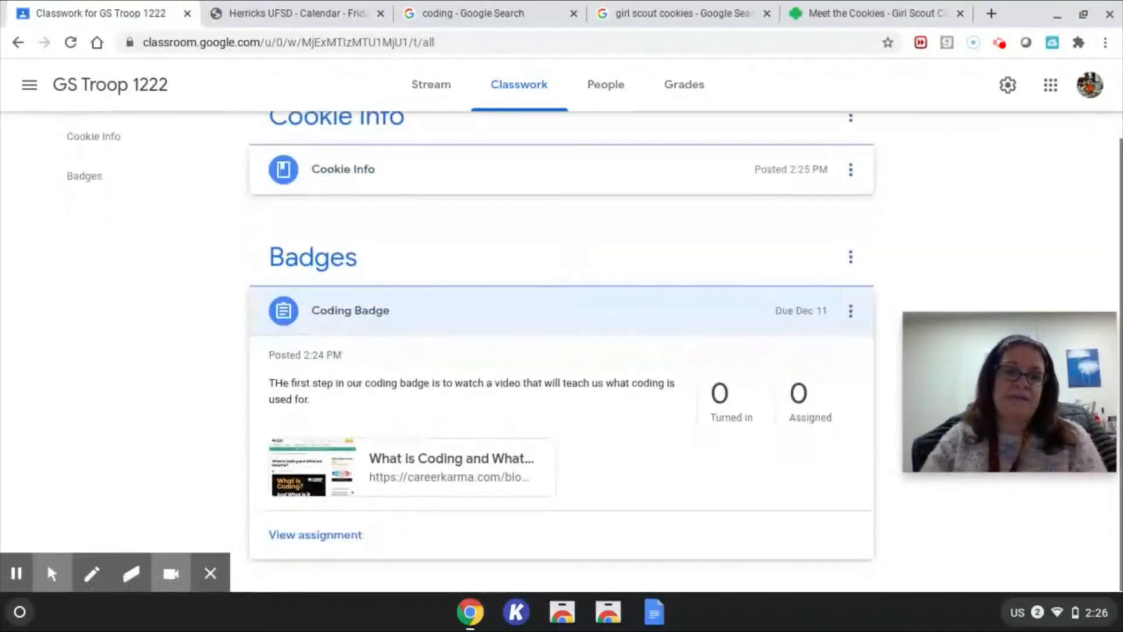
scroll(578, 252, "up", 2)
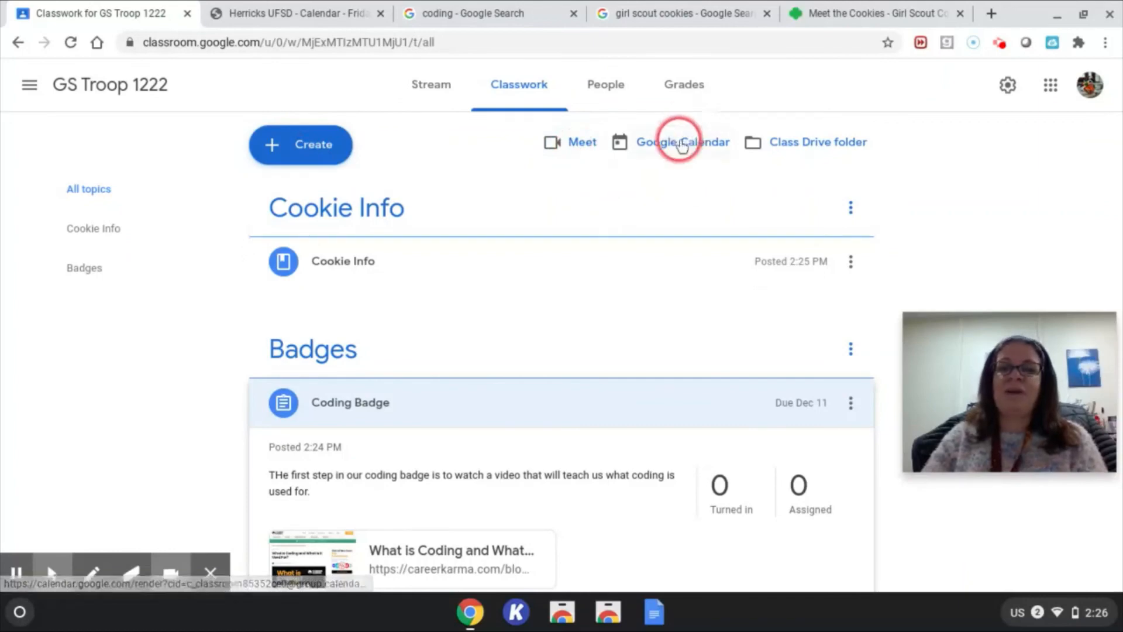
Go to the class Stream and look over the posted Cookie Info material and Coding Badge assignment
left_click(431, 96)
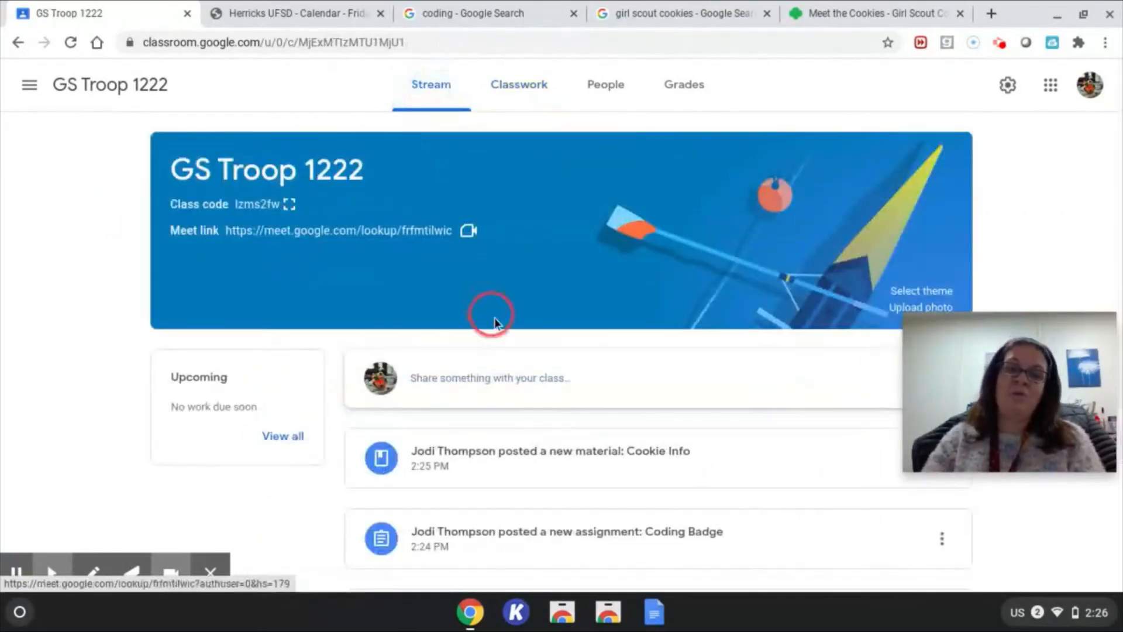
scroll(496, 326, "down", 3)
scroll(496, 326, "up", 3)
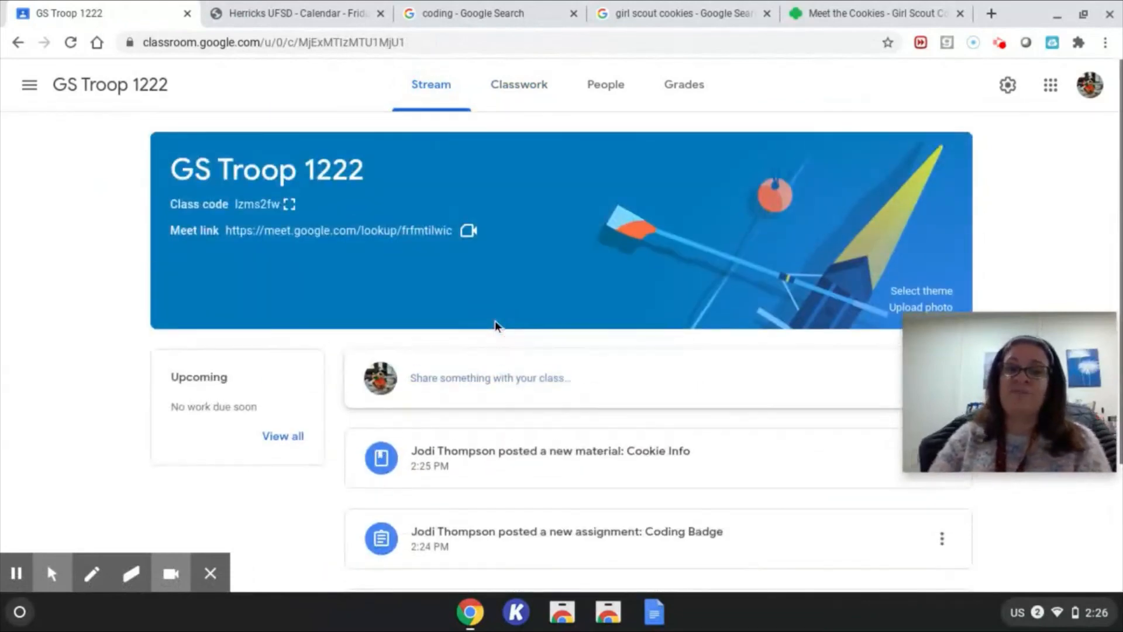
scroll(495, 325, "down", 3)
scroll(495, 325, "up", 3)
scroll(495, 325, "down", 3)
scroll(495, 325, "up", 3)
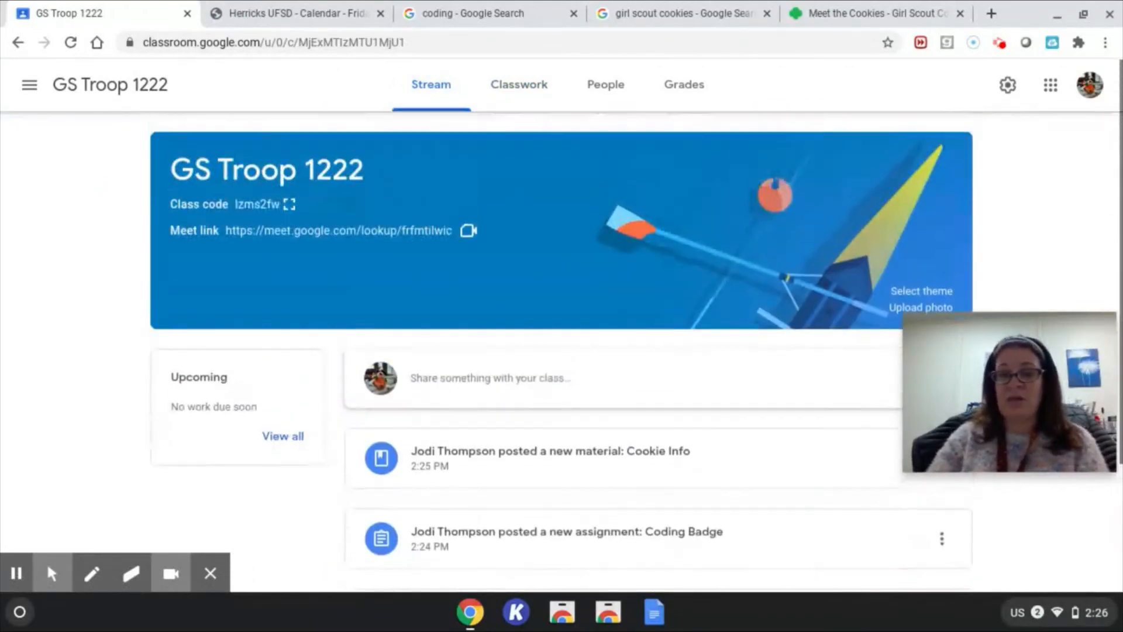
Review the topics on the Classwork page and open the Cookie Info material to view its attached link
left_click(538, 85)
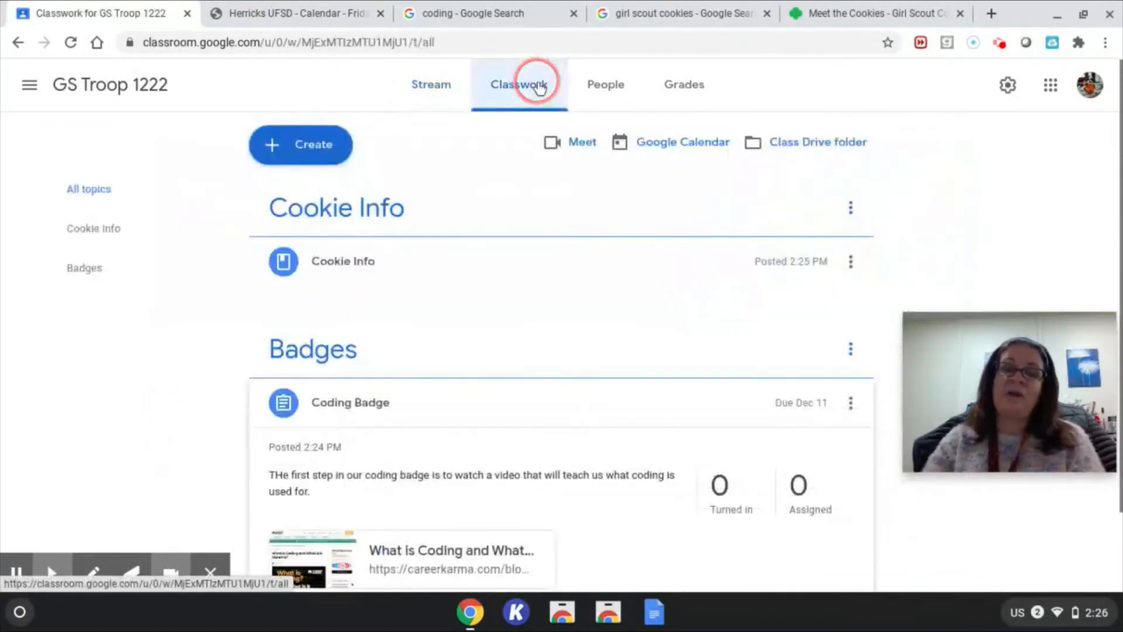
scroll(484, 220, "down", 2)
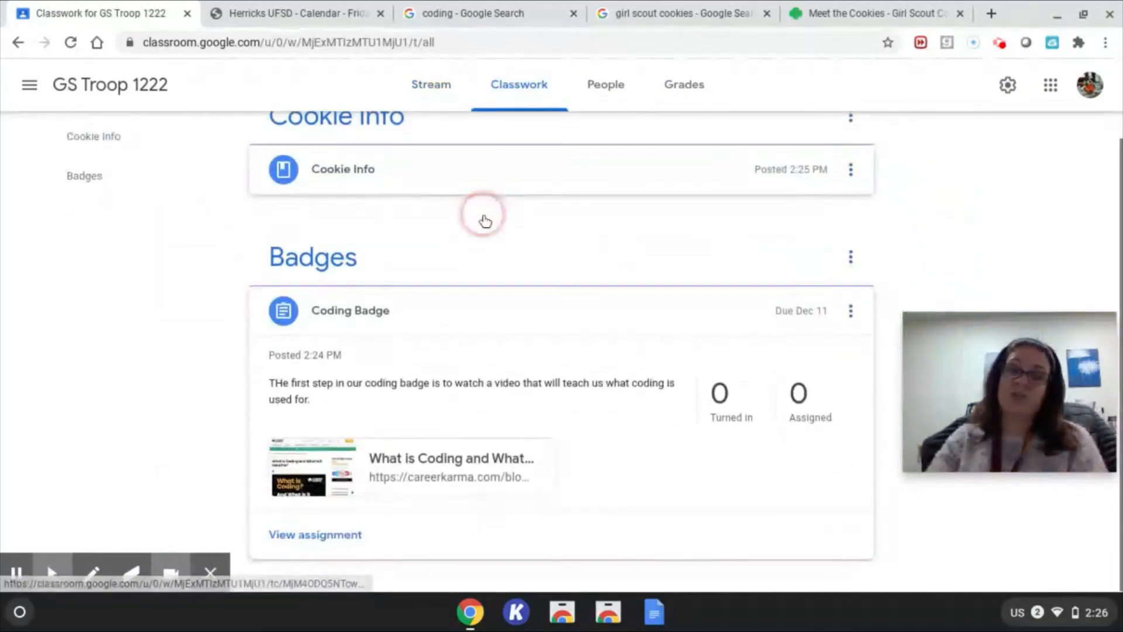
scroll(484, 220, "up", 2)
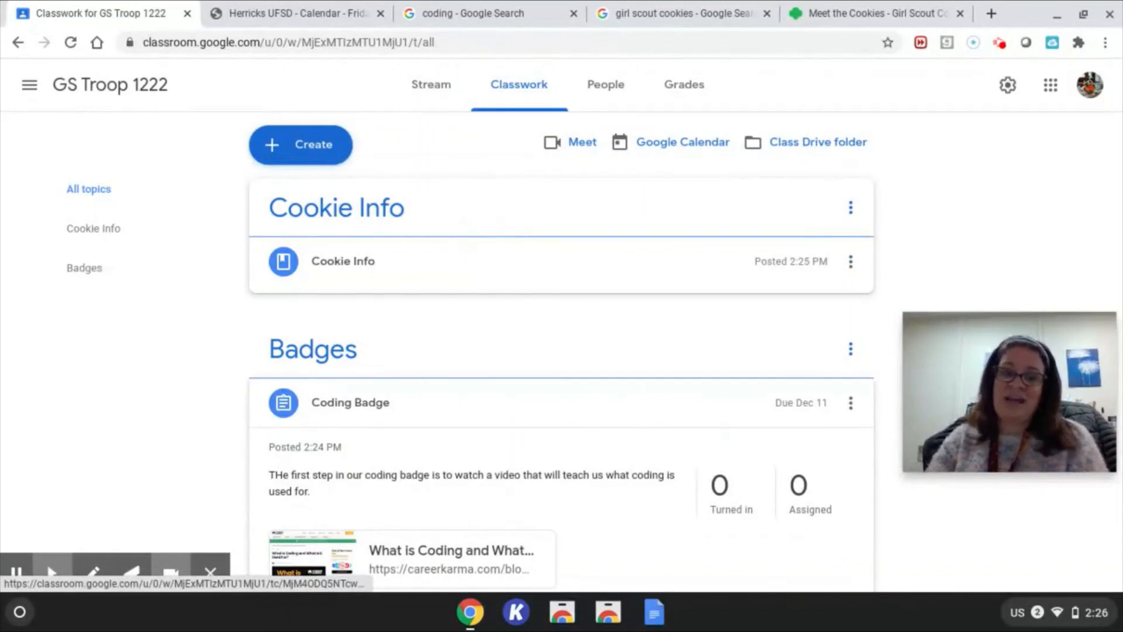
left_click(468, 261)
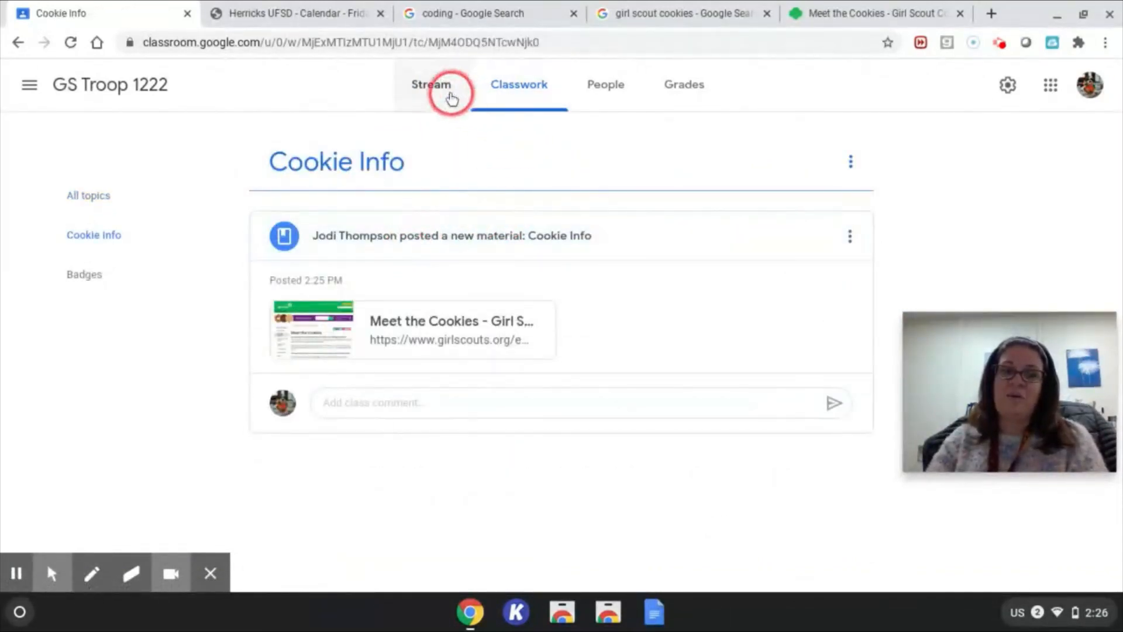
Return to the Stream page and review the class's Meet link and recent posts
left_click(433, 86)
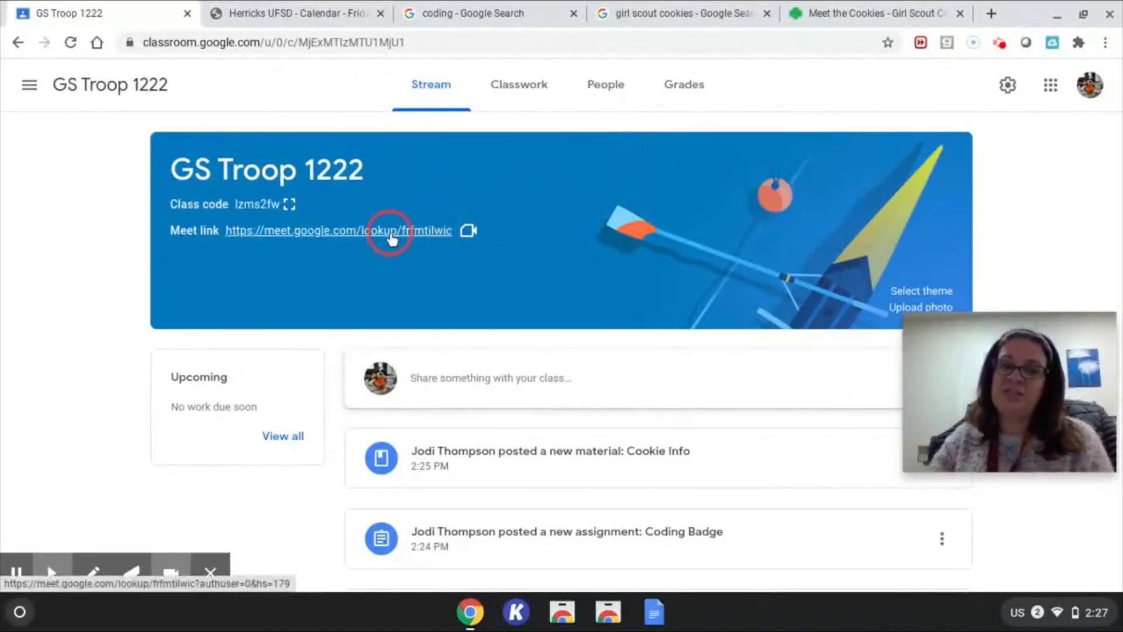
scroll(701, 291, "down", 3)
scroll(700, 292, "up", 3)
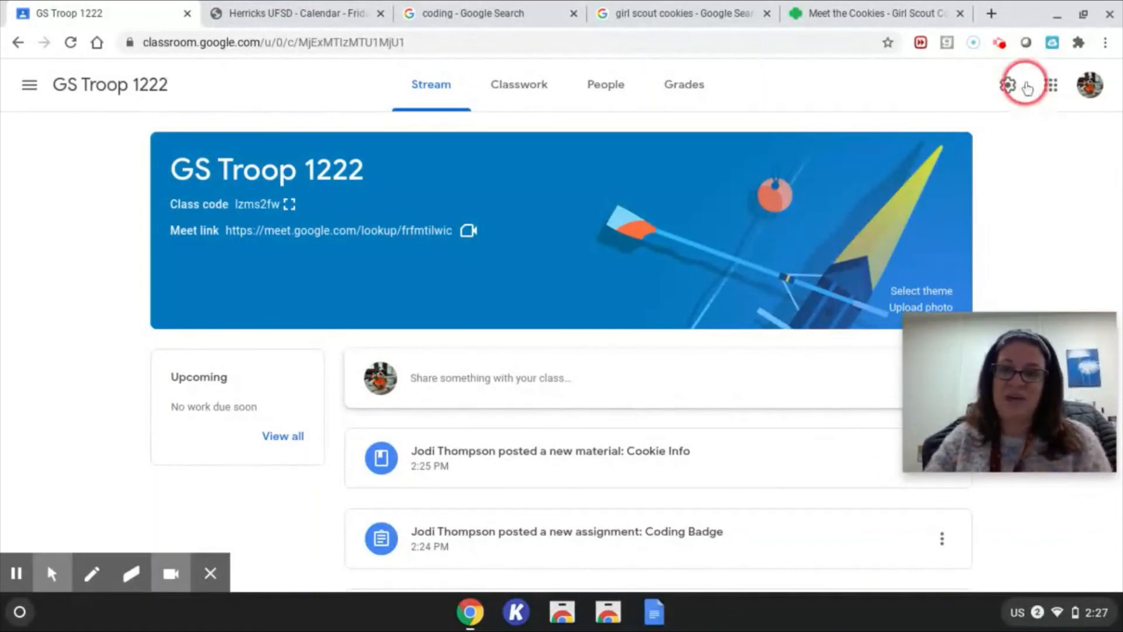
left_click(1001, 47)
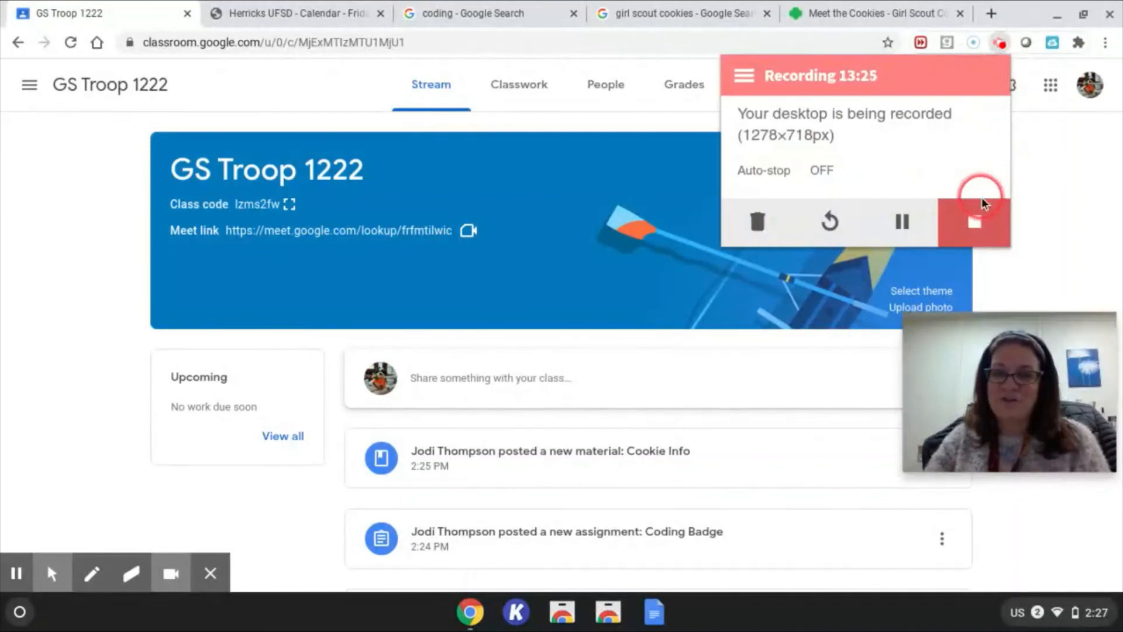
left_click(975, 223)
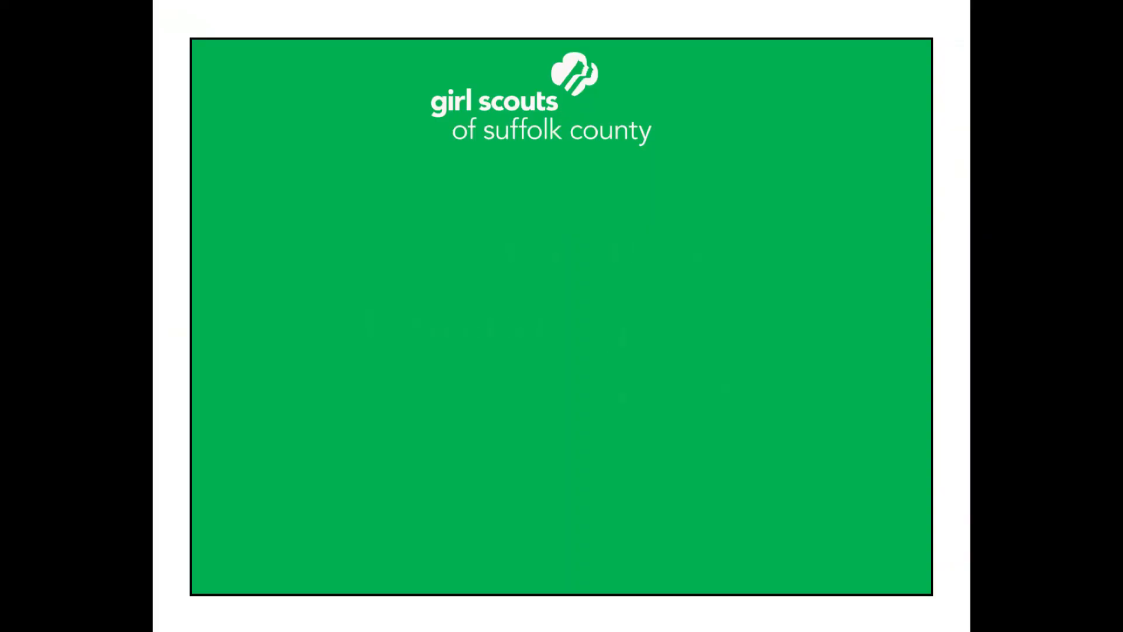